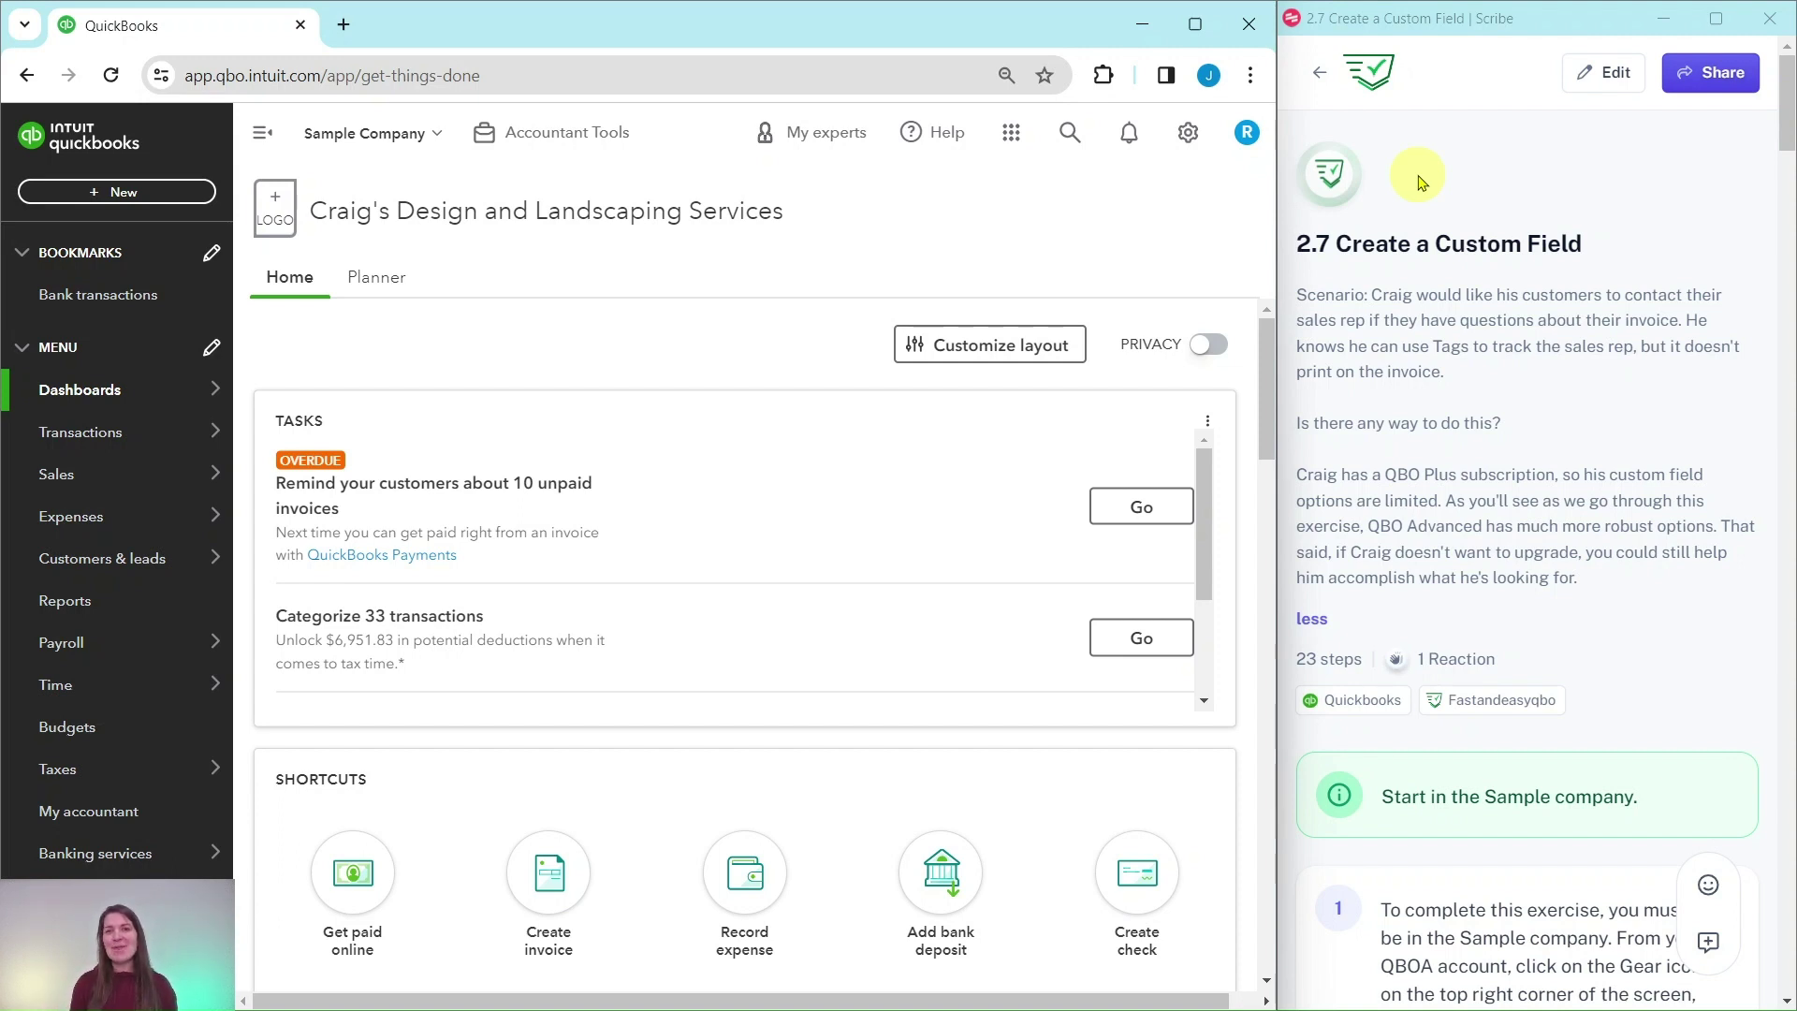
Go to the Custom fields list from the gear menu and start a new custom field.
scroll(1421, 180, down, 1)
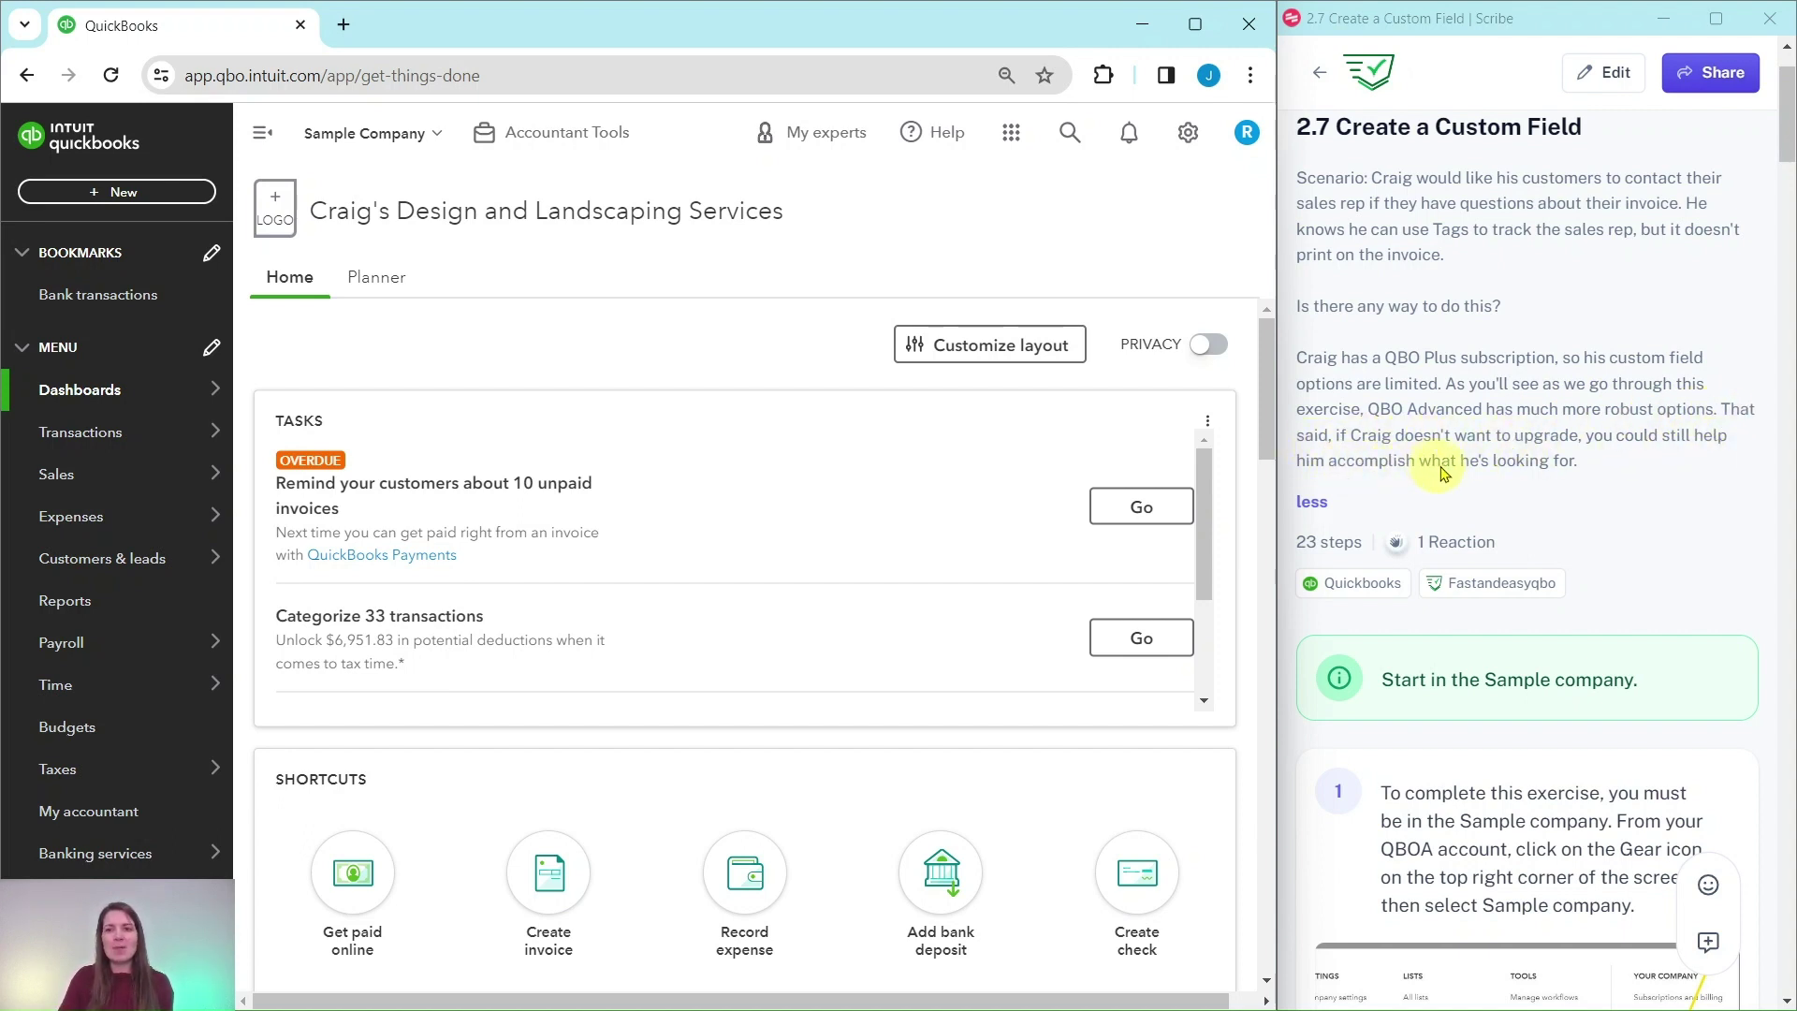
scroll(1589, 478, down, 5)
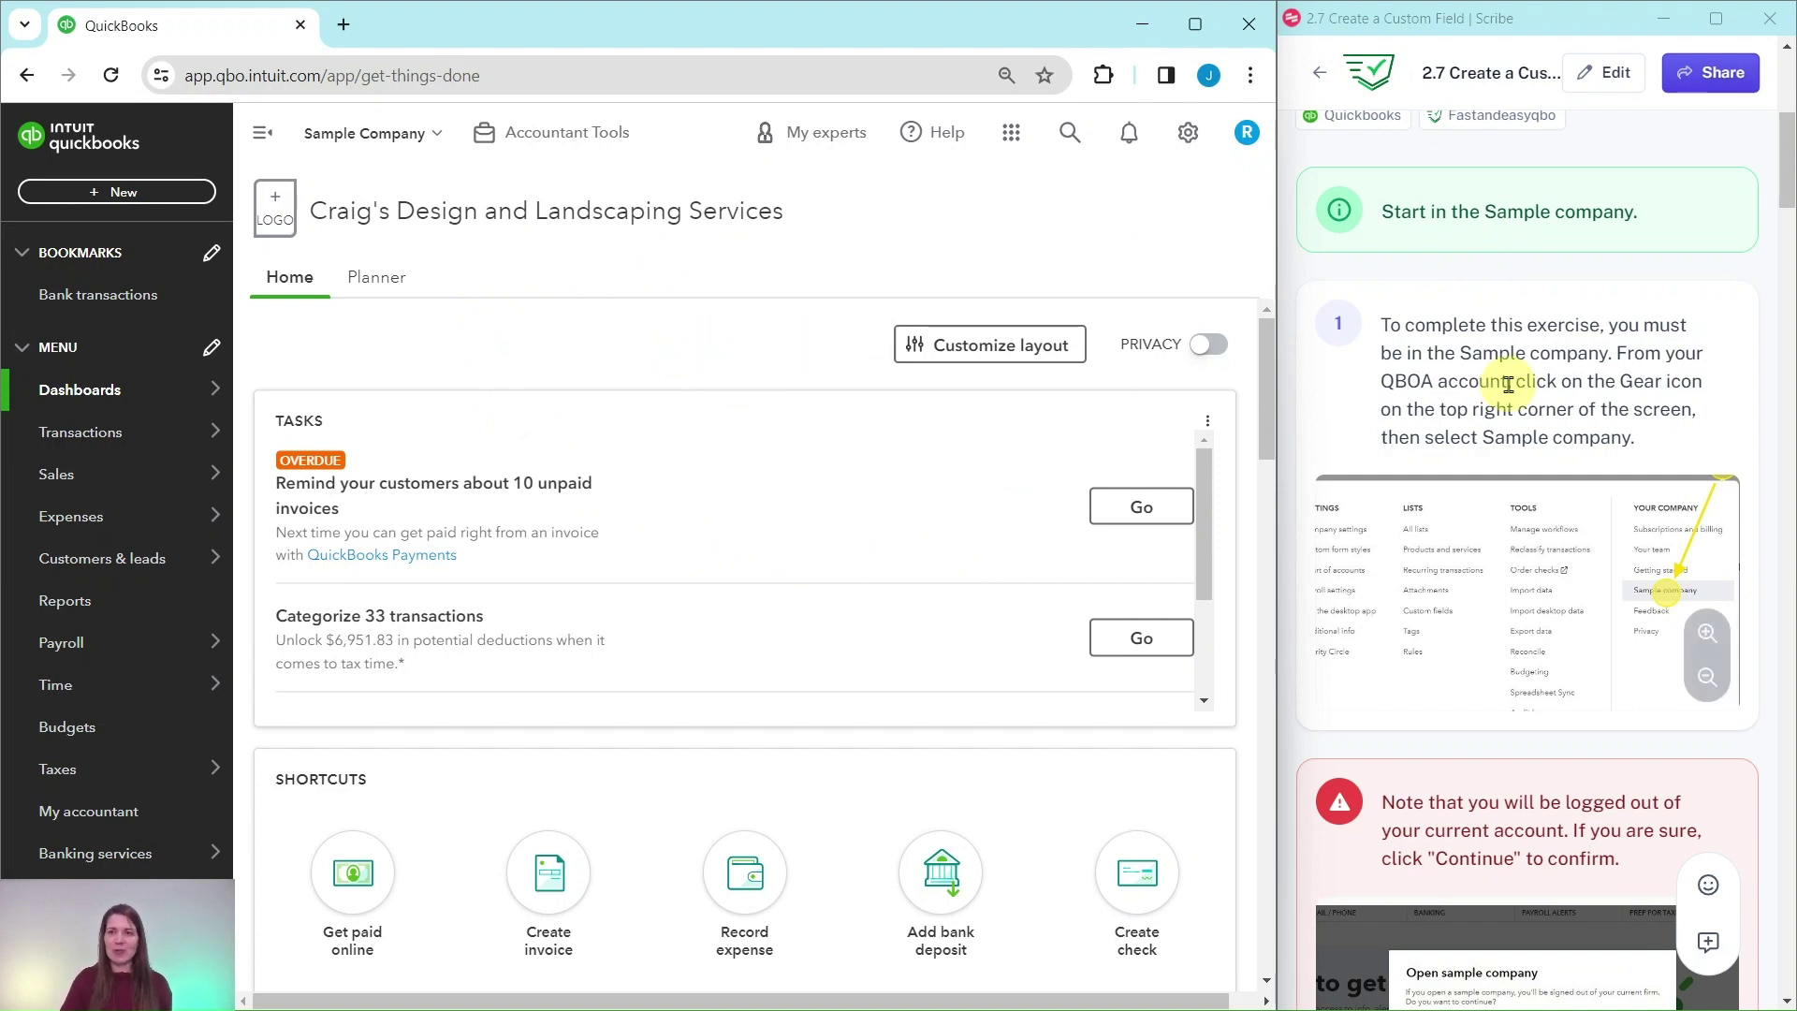
scroll(1508, 384, down, 9)
scroll(1508, 384, down, 3)
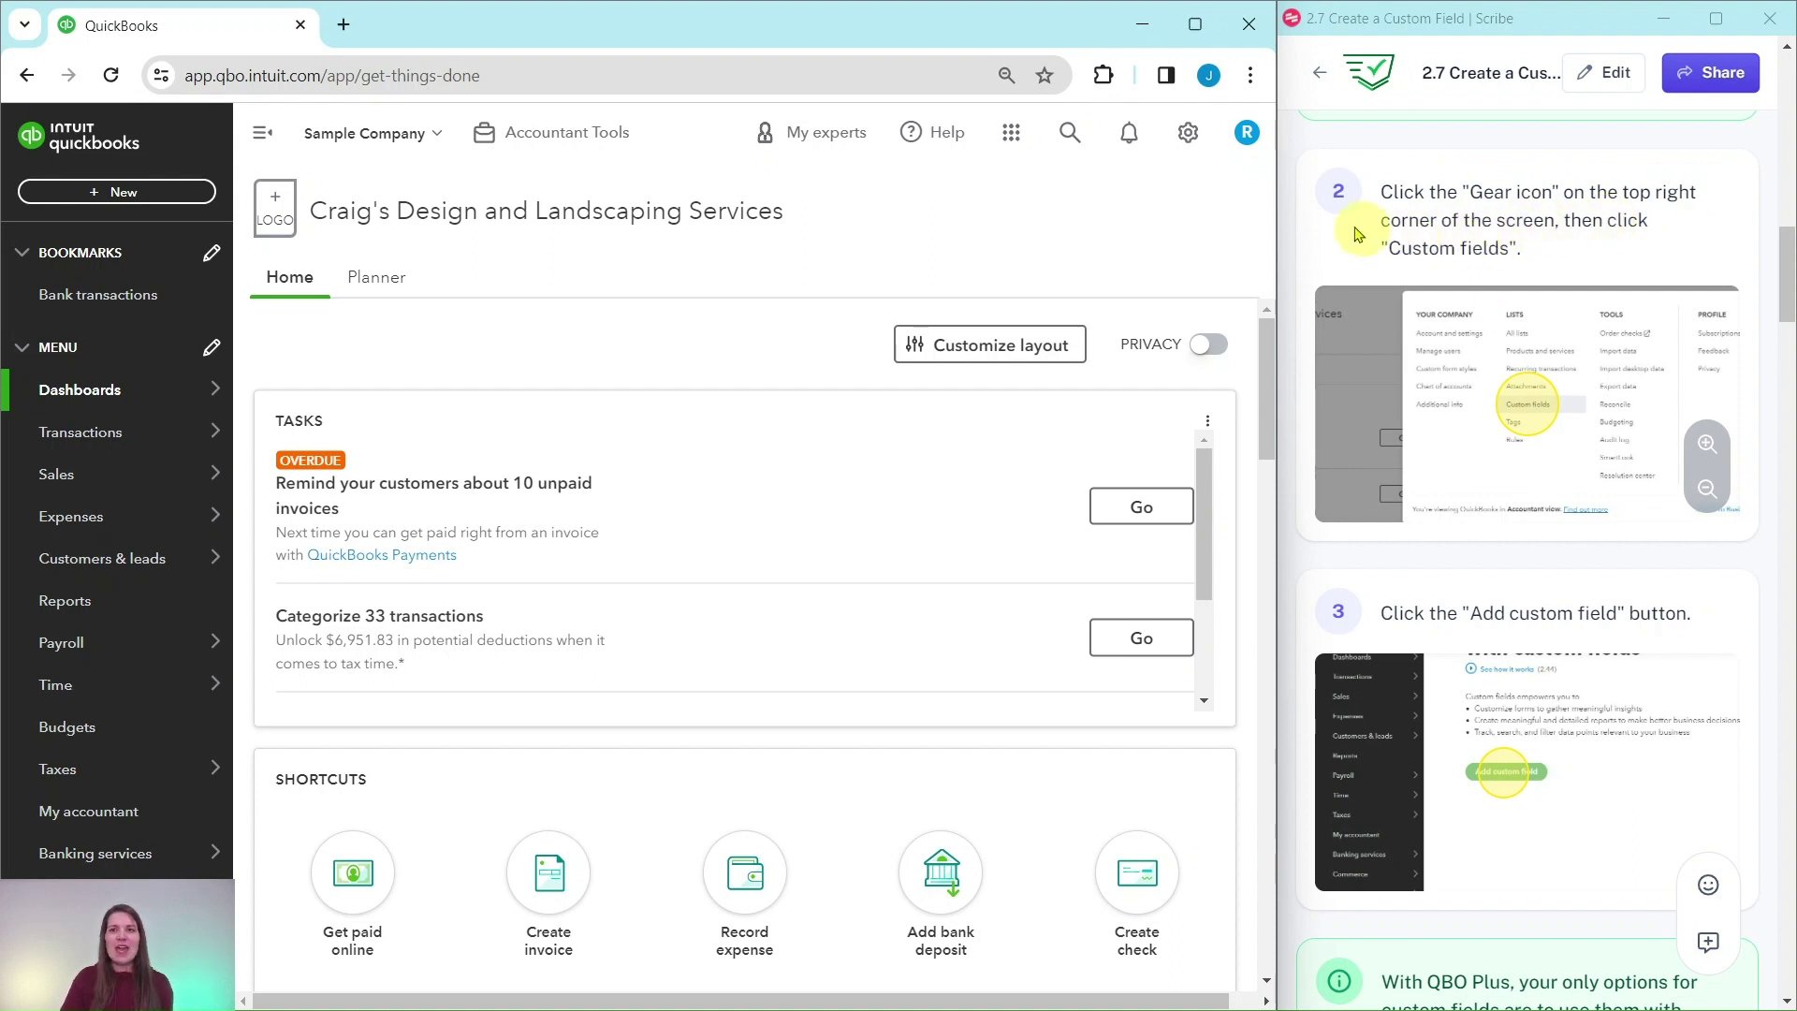
click(1191, 141)
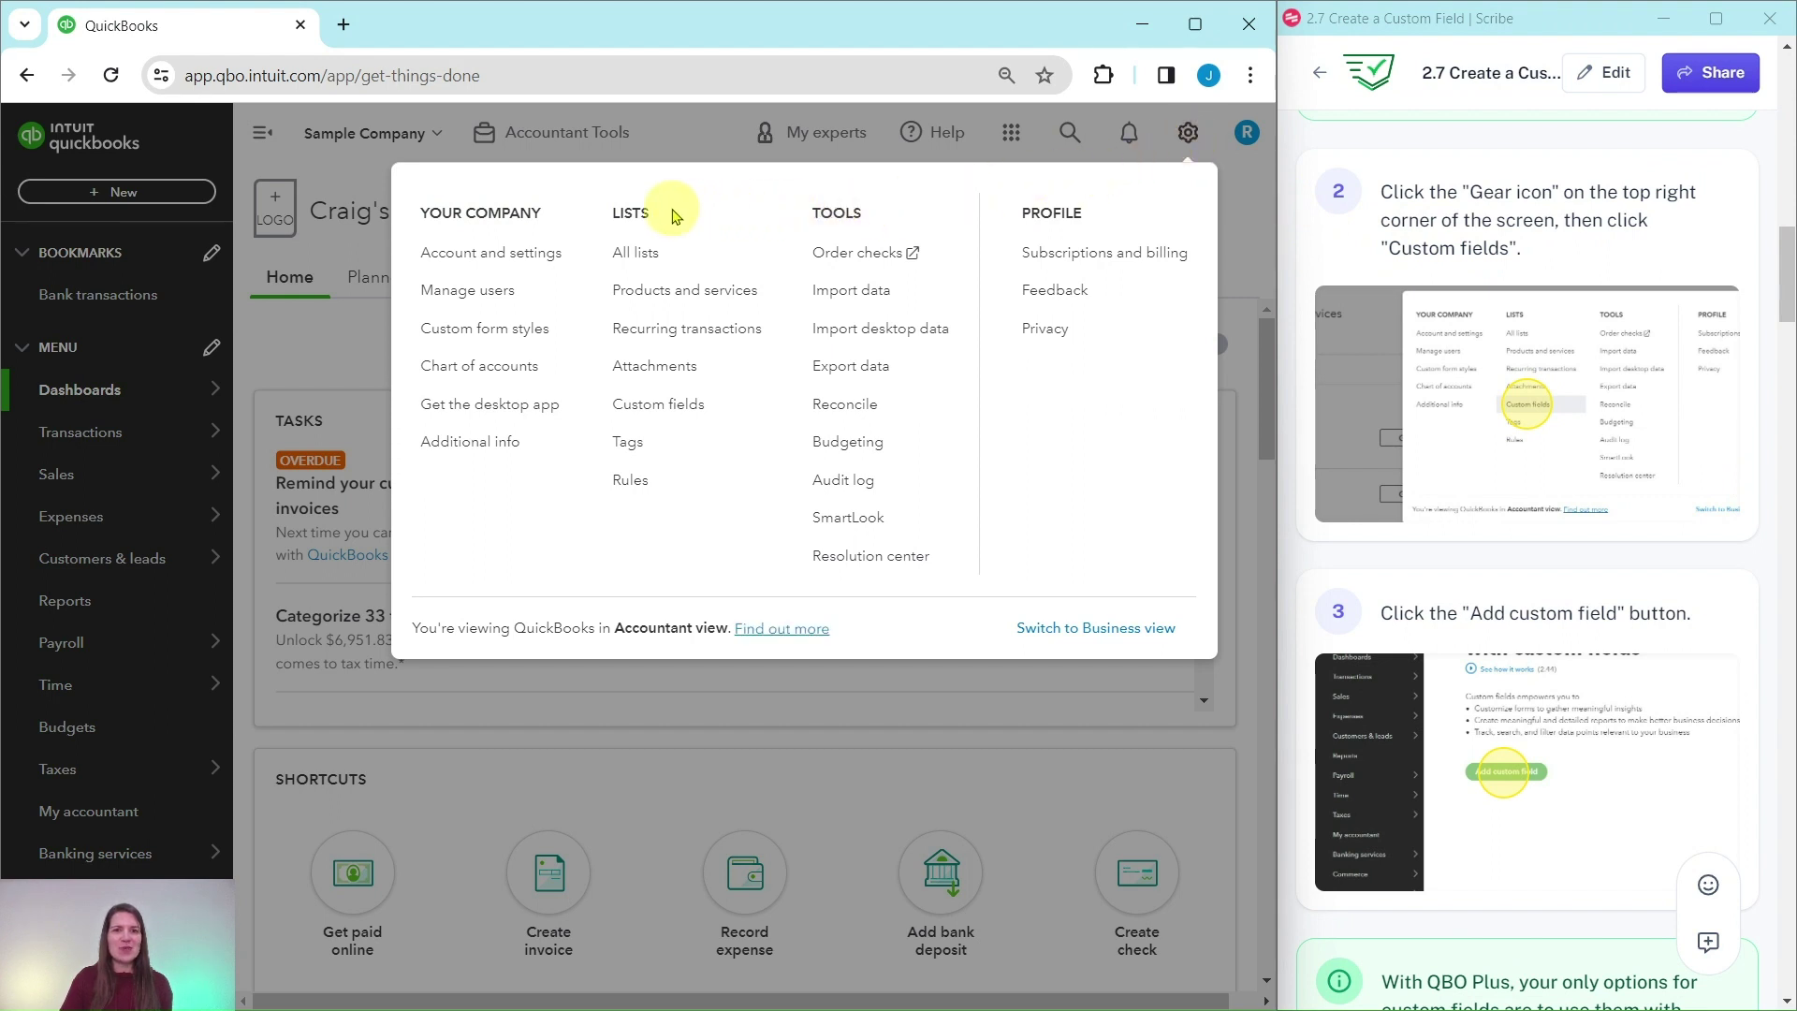
click(648, 406)
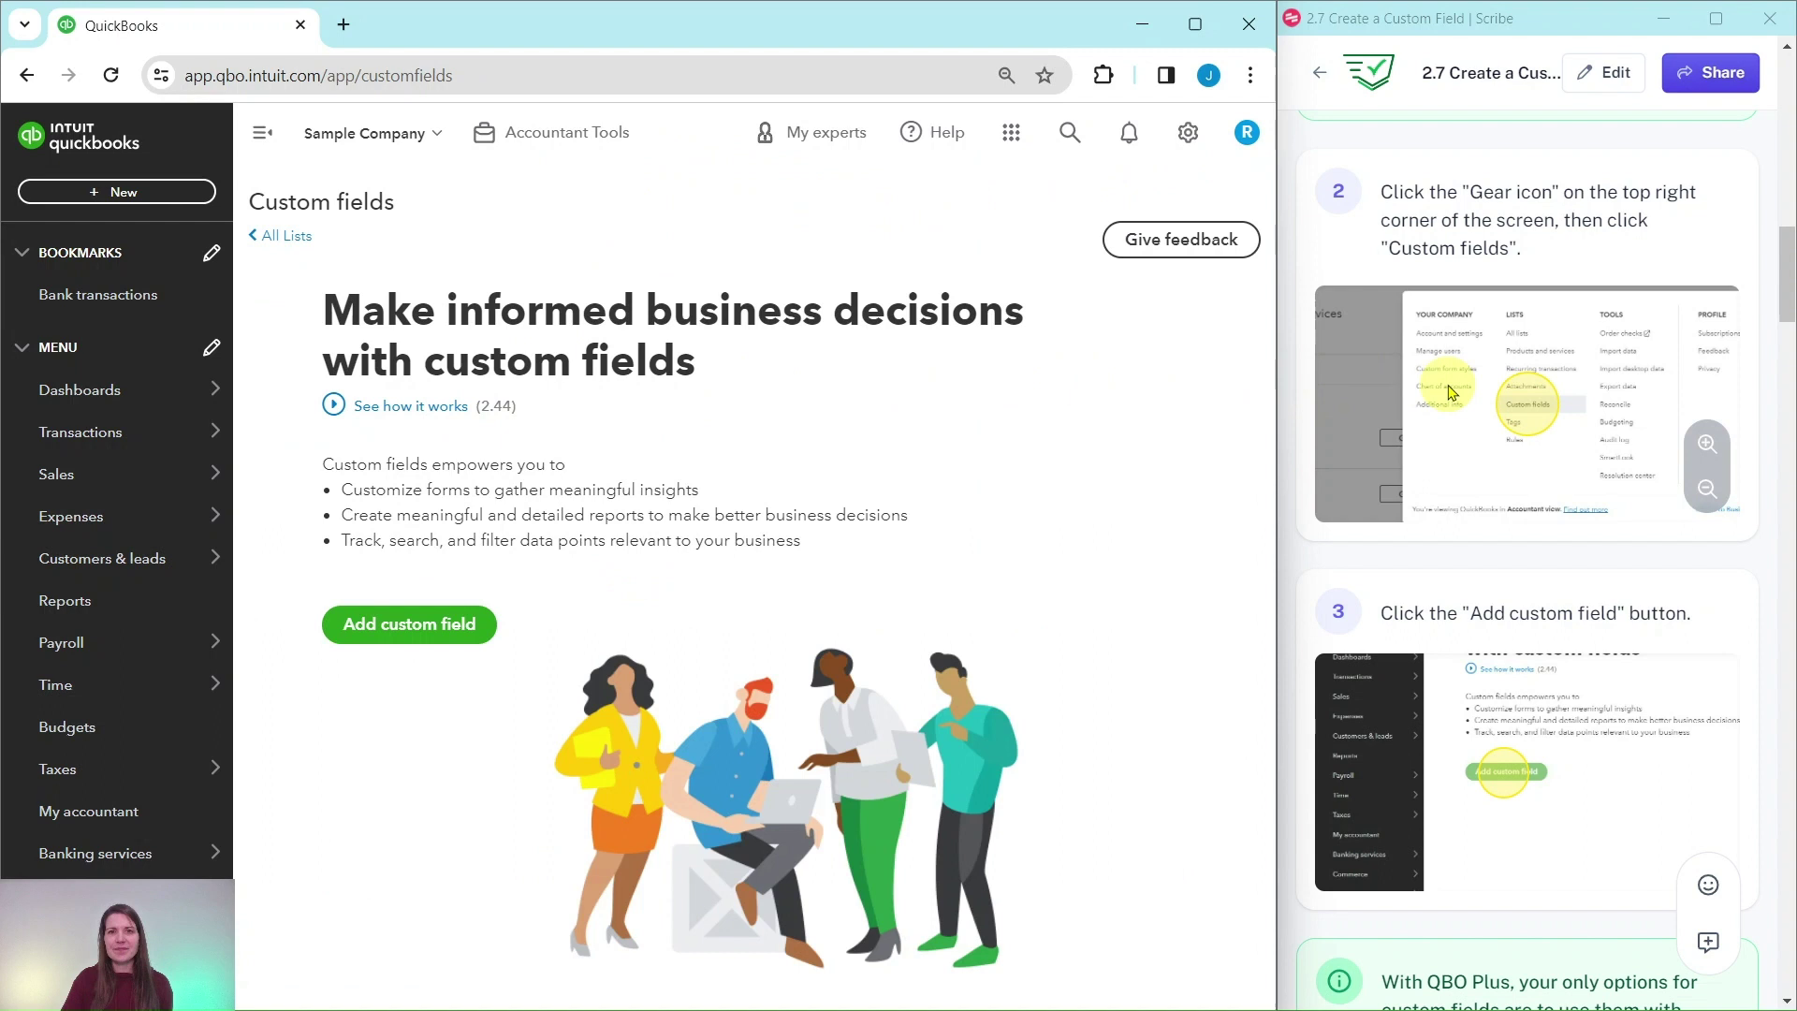
click(396, 630)
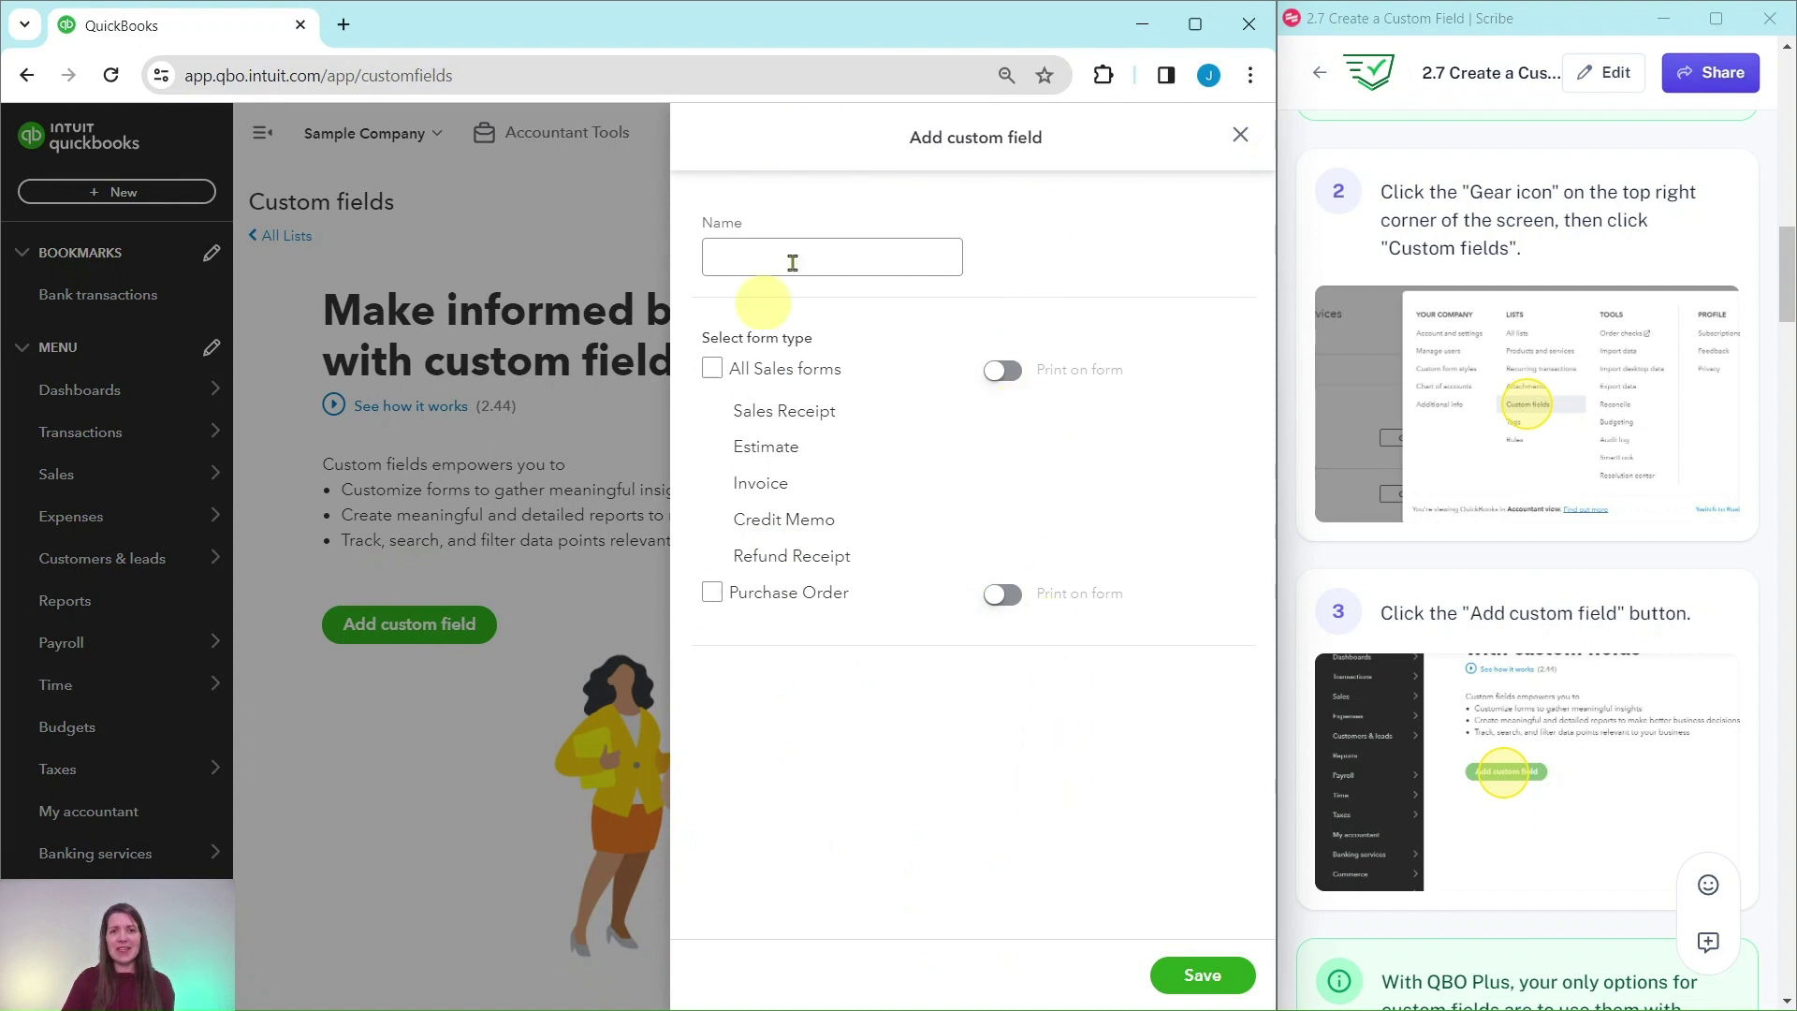
scroll(1467, 511, down, 2)
scroll(1473, 494, down, 5)
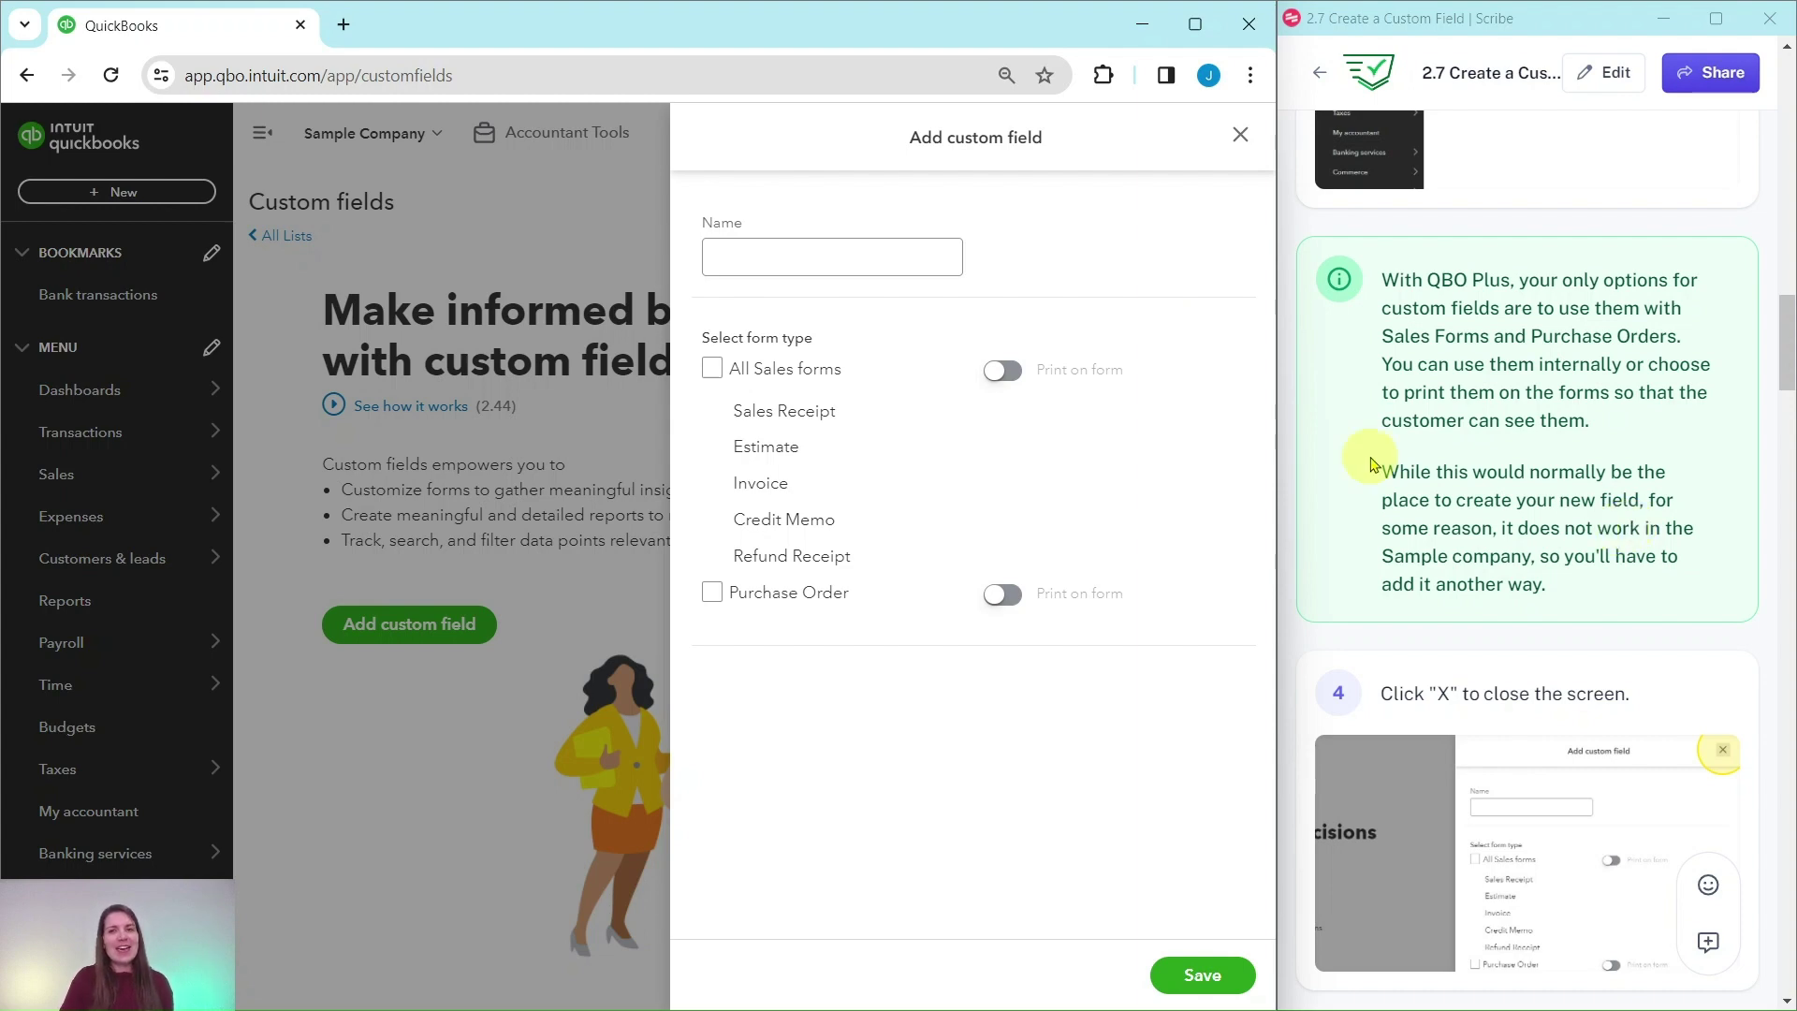
Discard the unsaved custom field panel and create a new invoice from + New.
click(1241, 137)
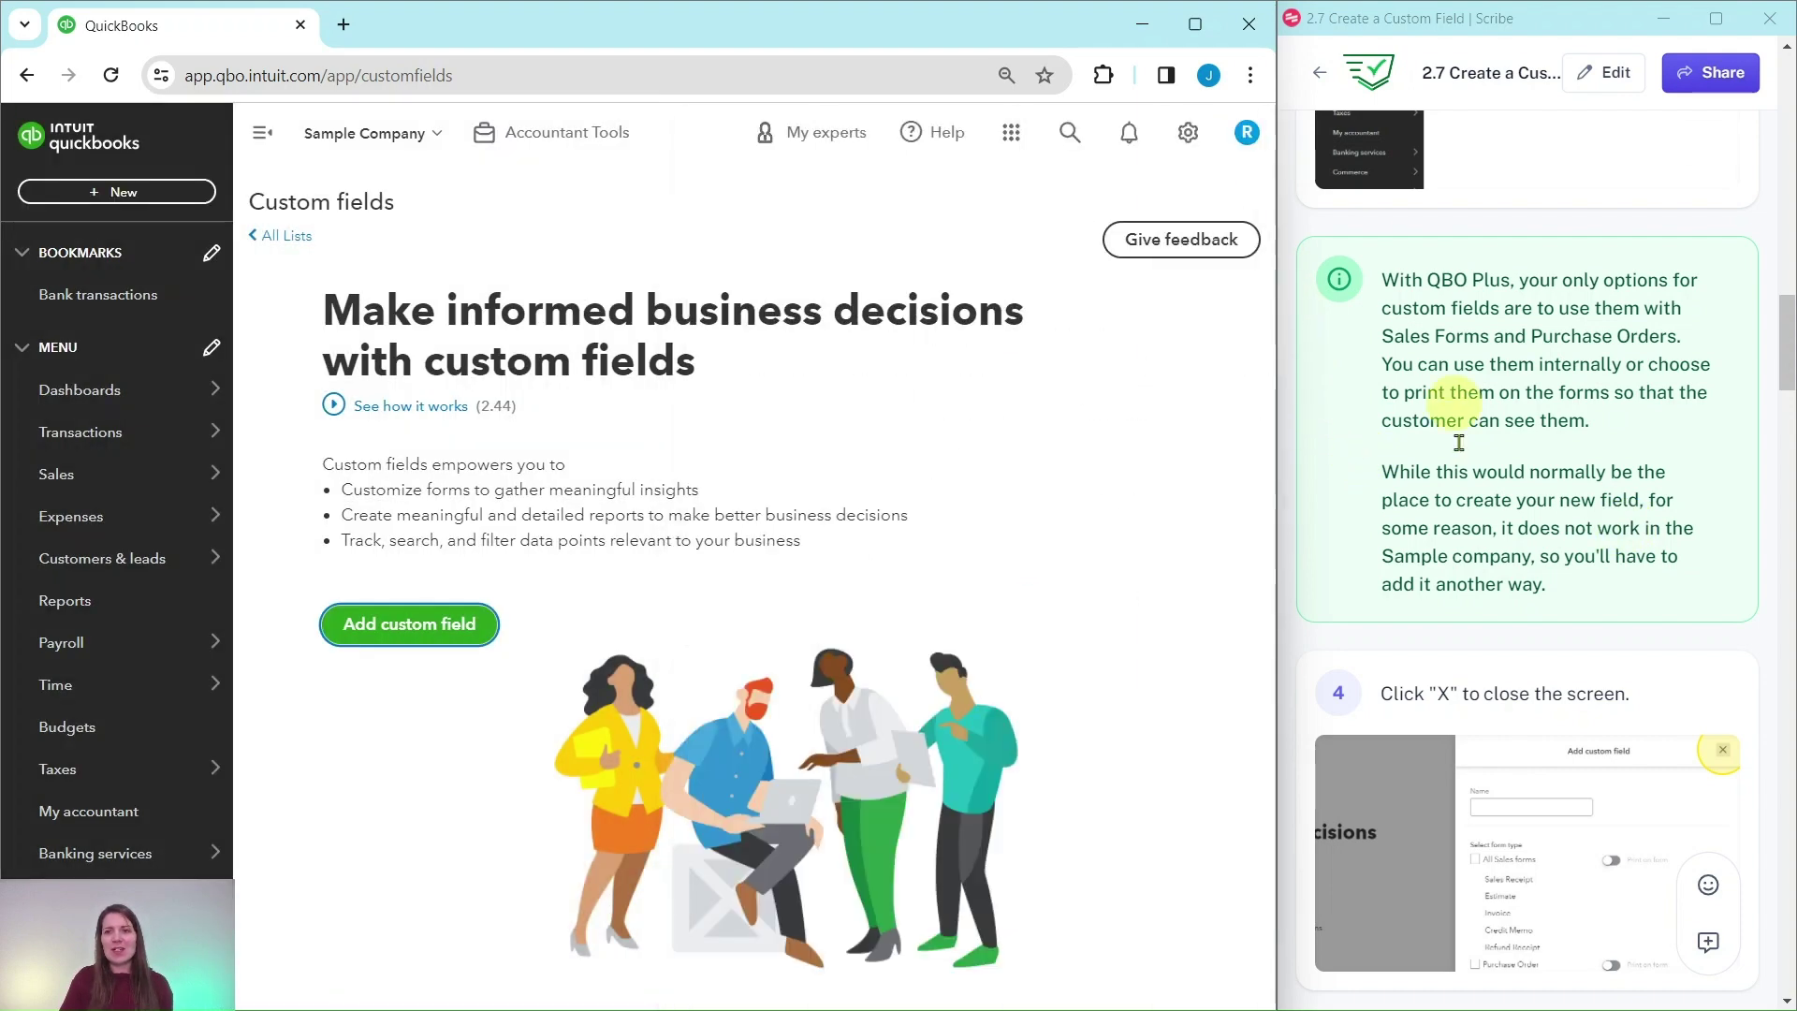
scroll(1404, 421, down, 9)
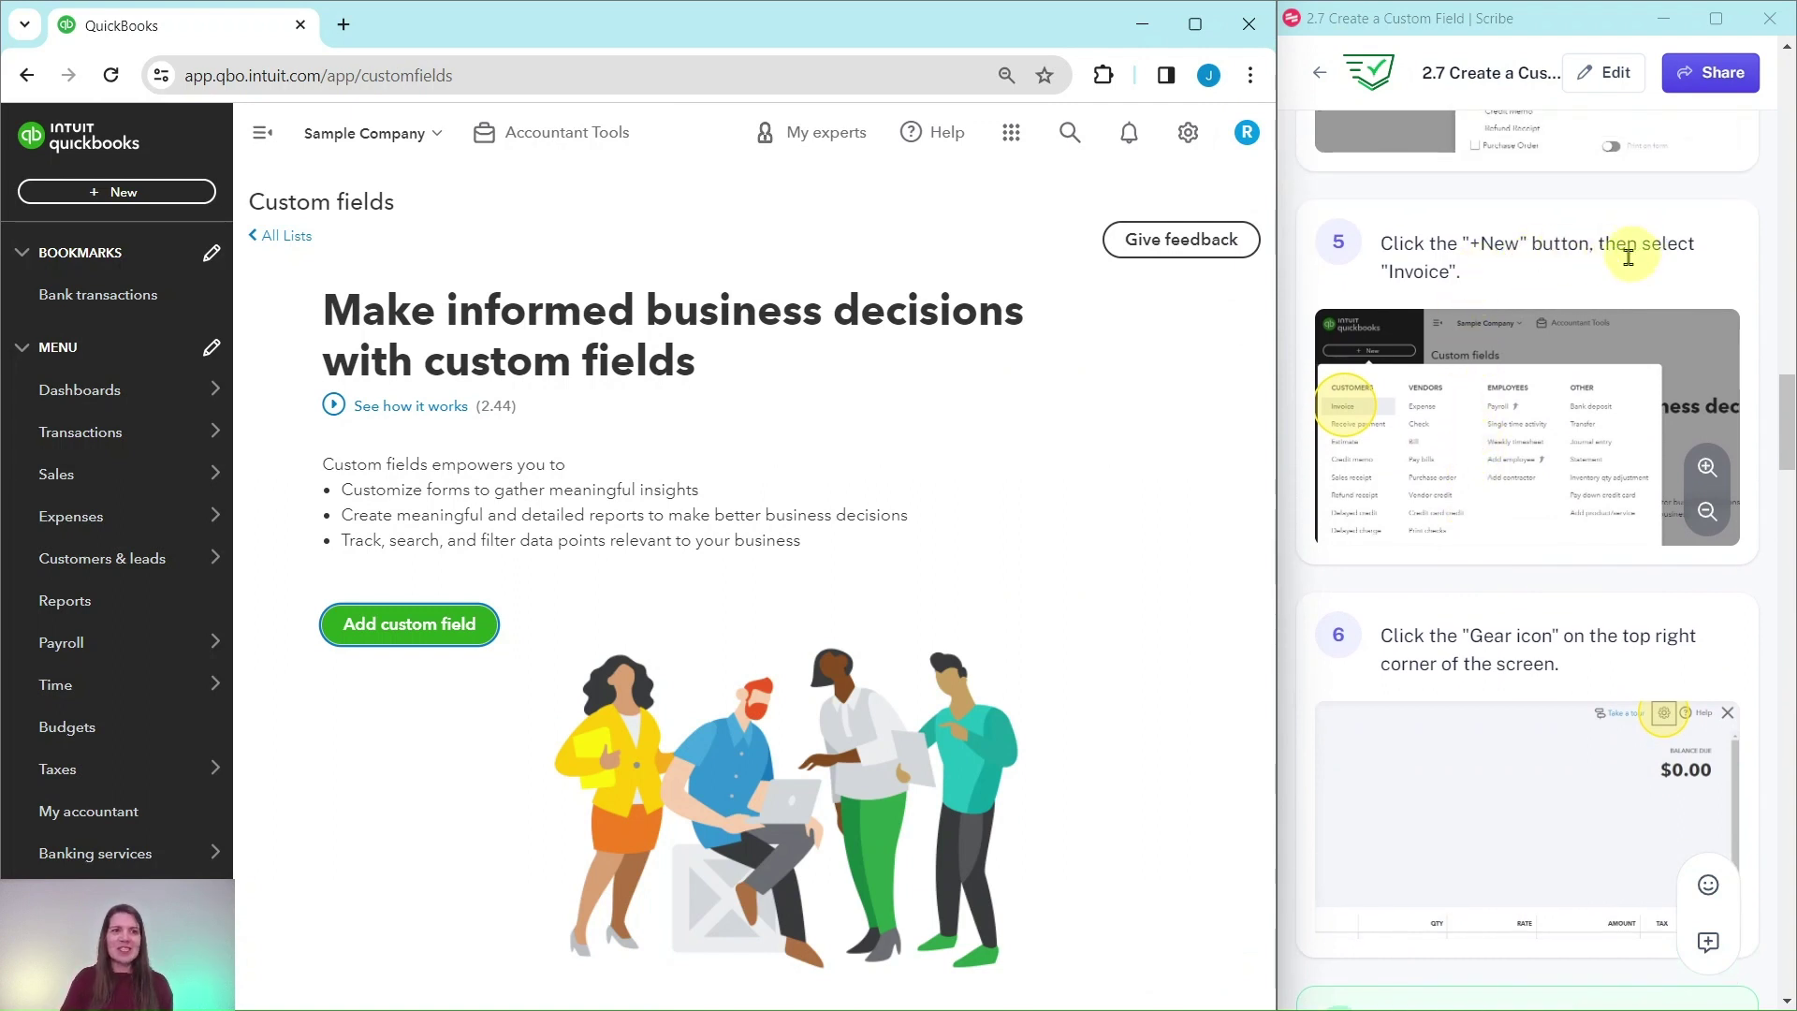
click(122, 198)
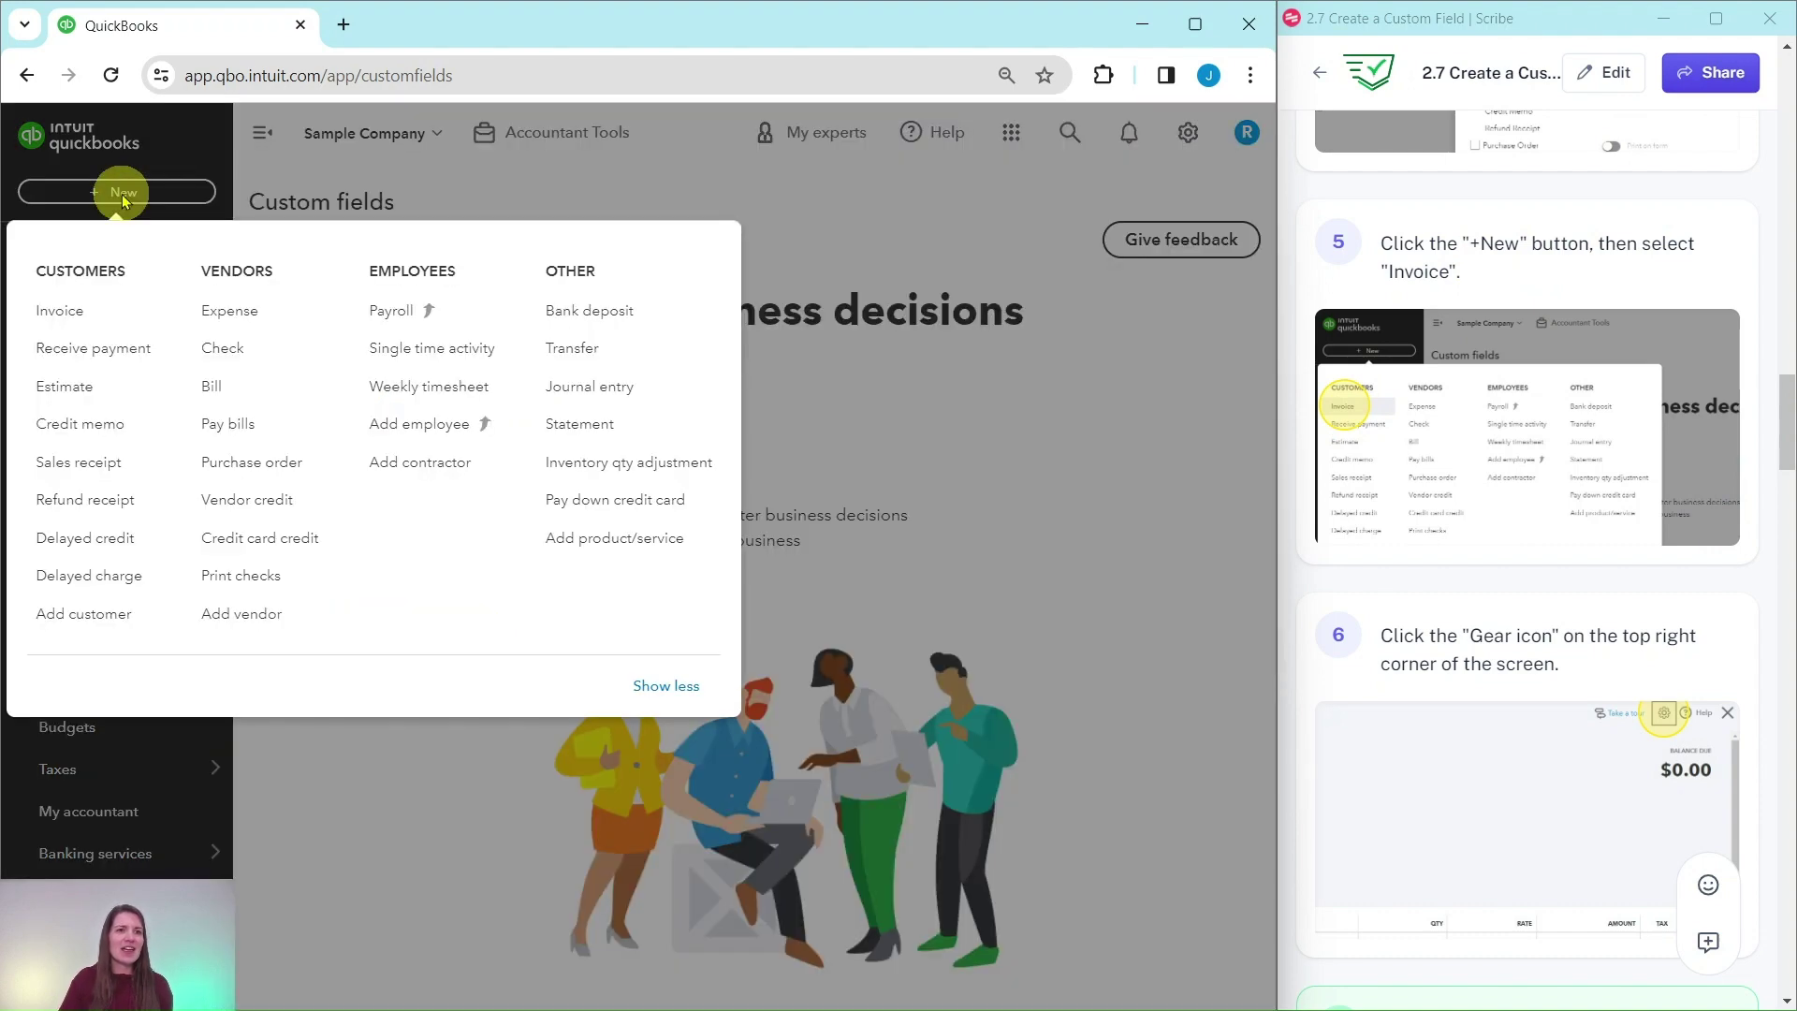
click(54, 314)
scroll(1437, 402, down, 4)
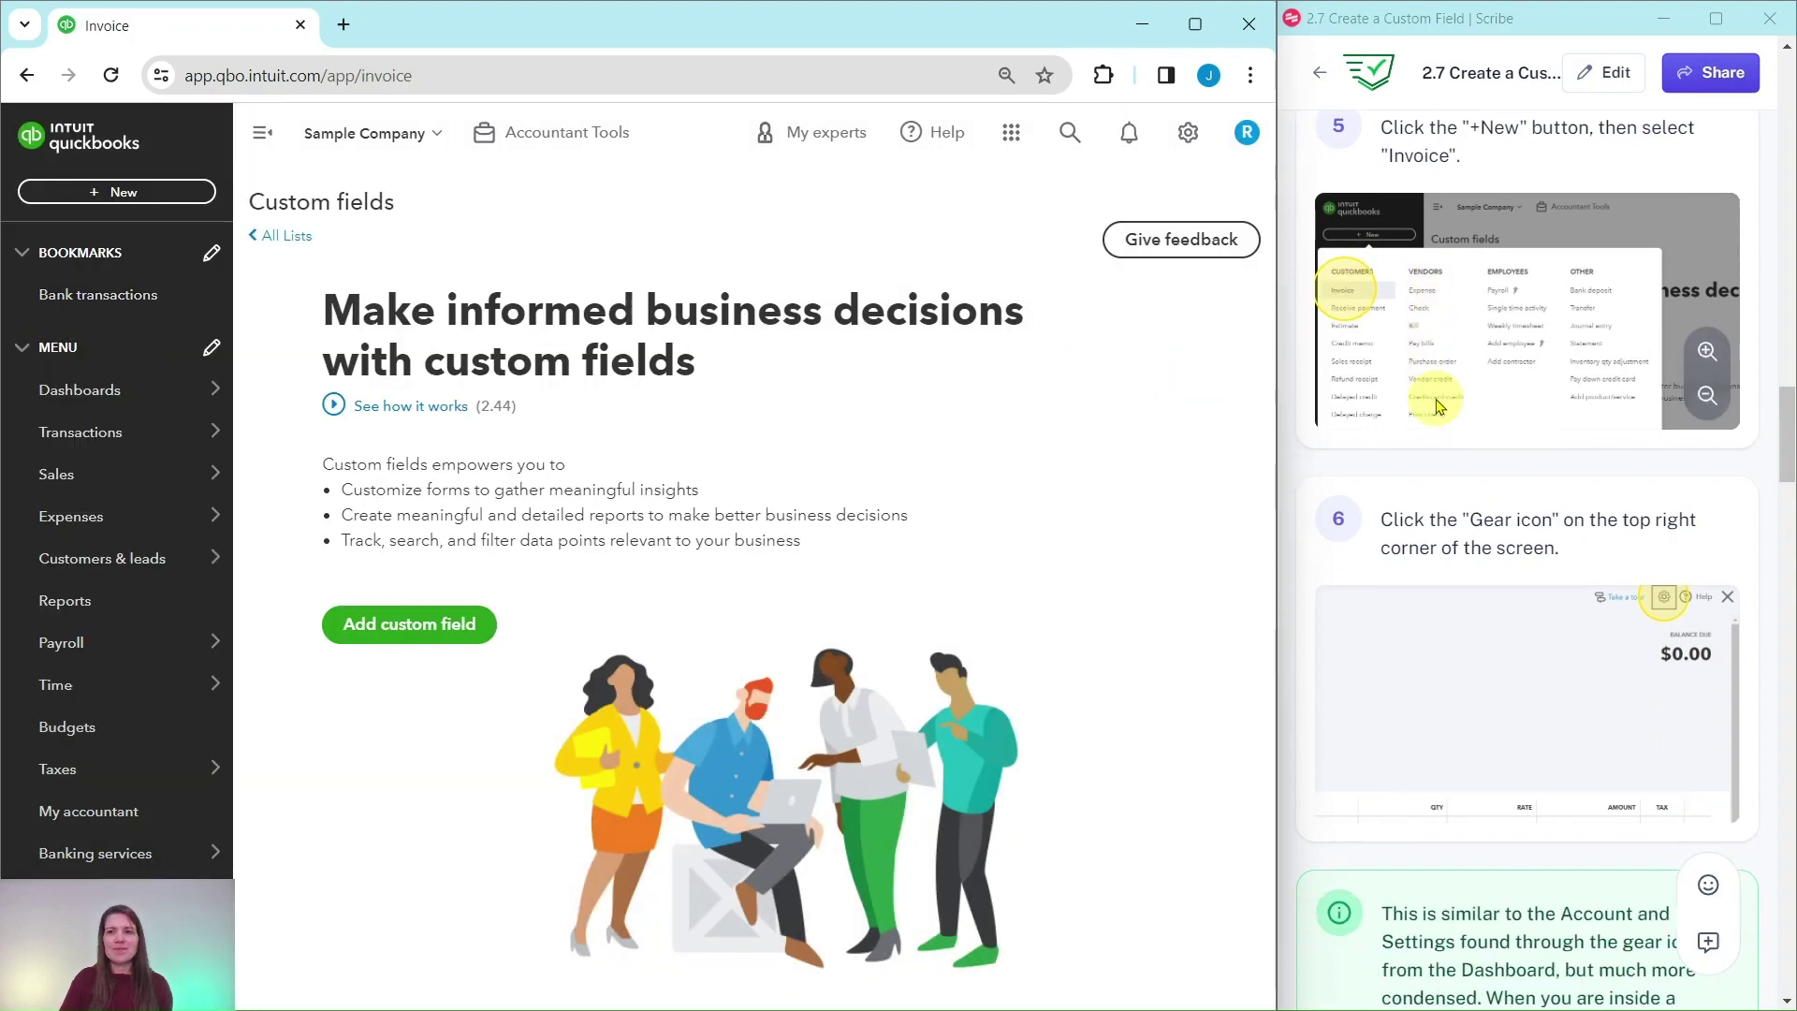
scroll(1439, 405, down, 1)
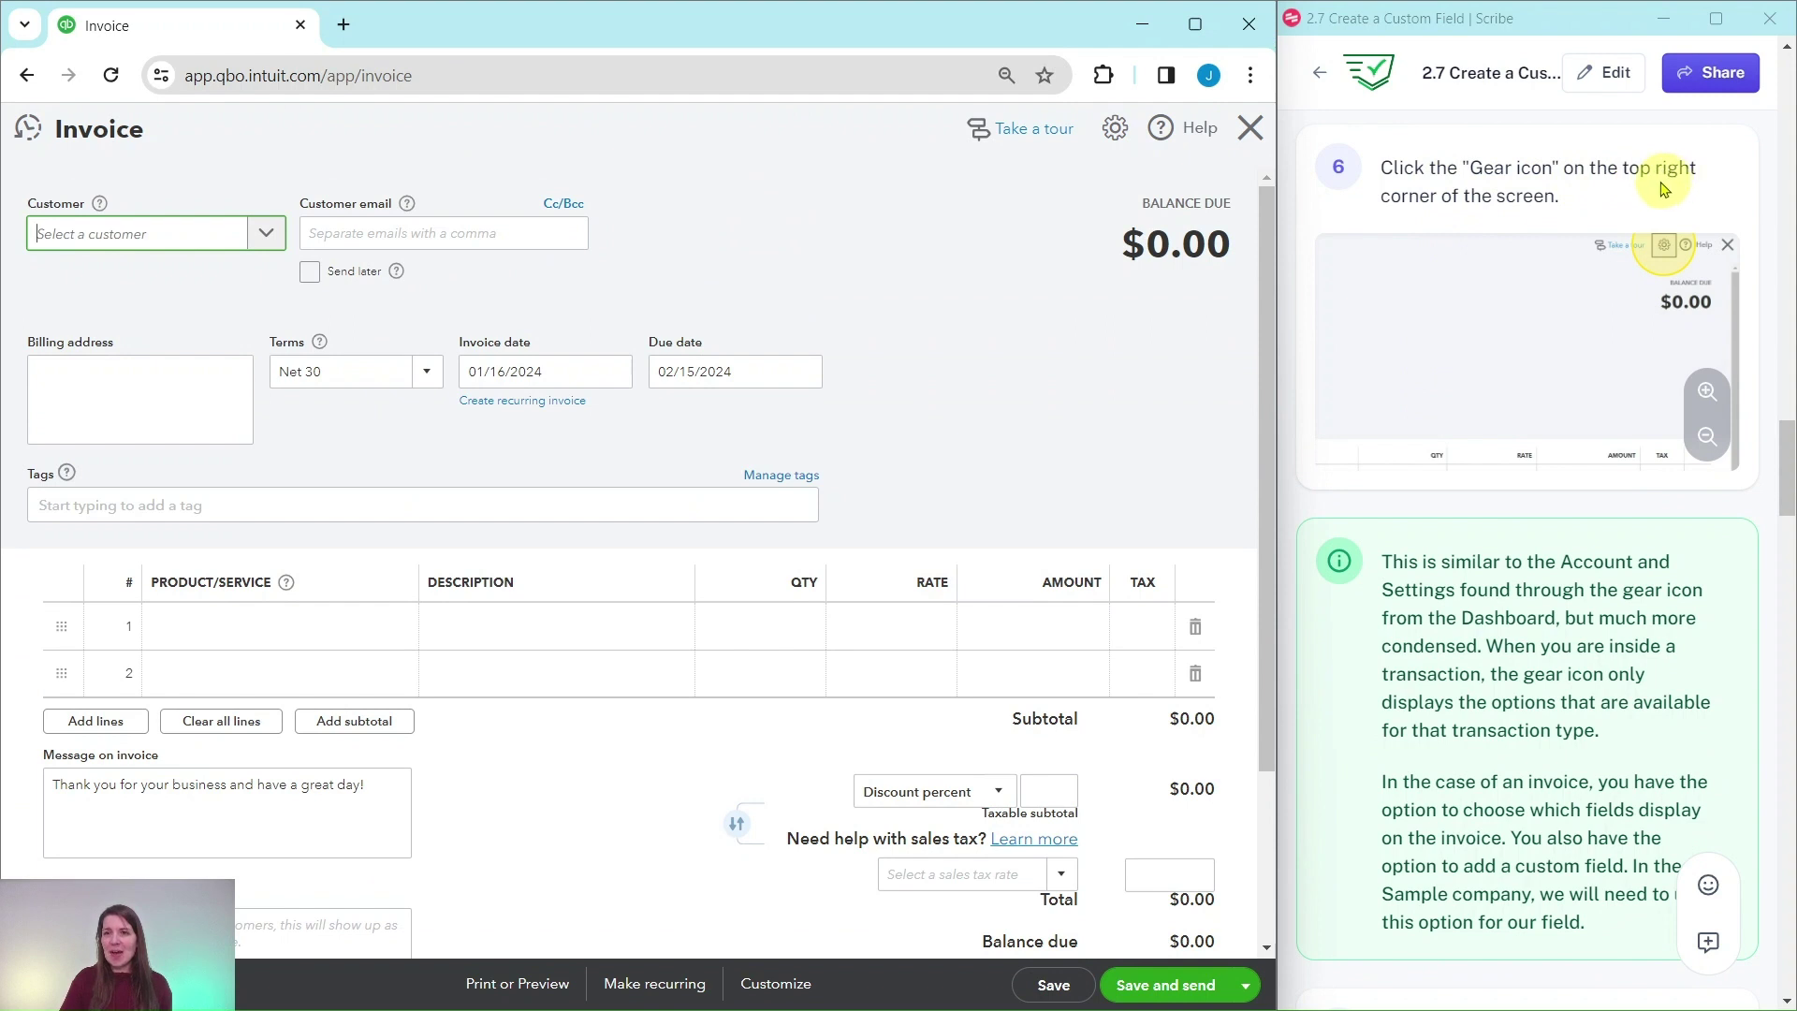
Open the invoice's gear panel listing its fields, custom fields and optional columns.
click(1116, 132)
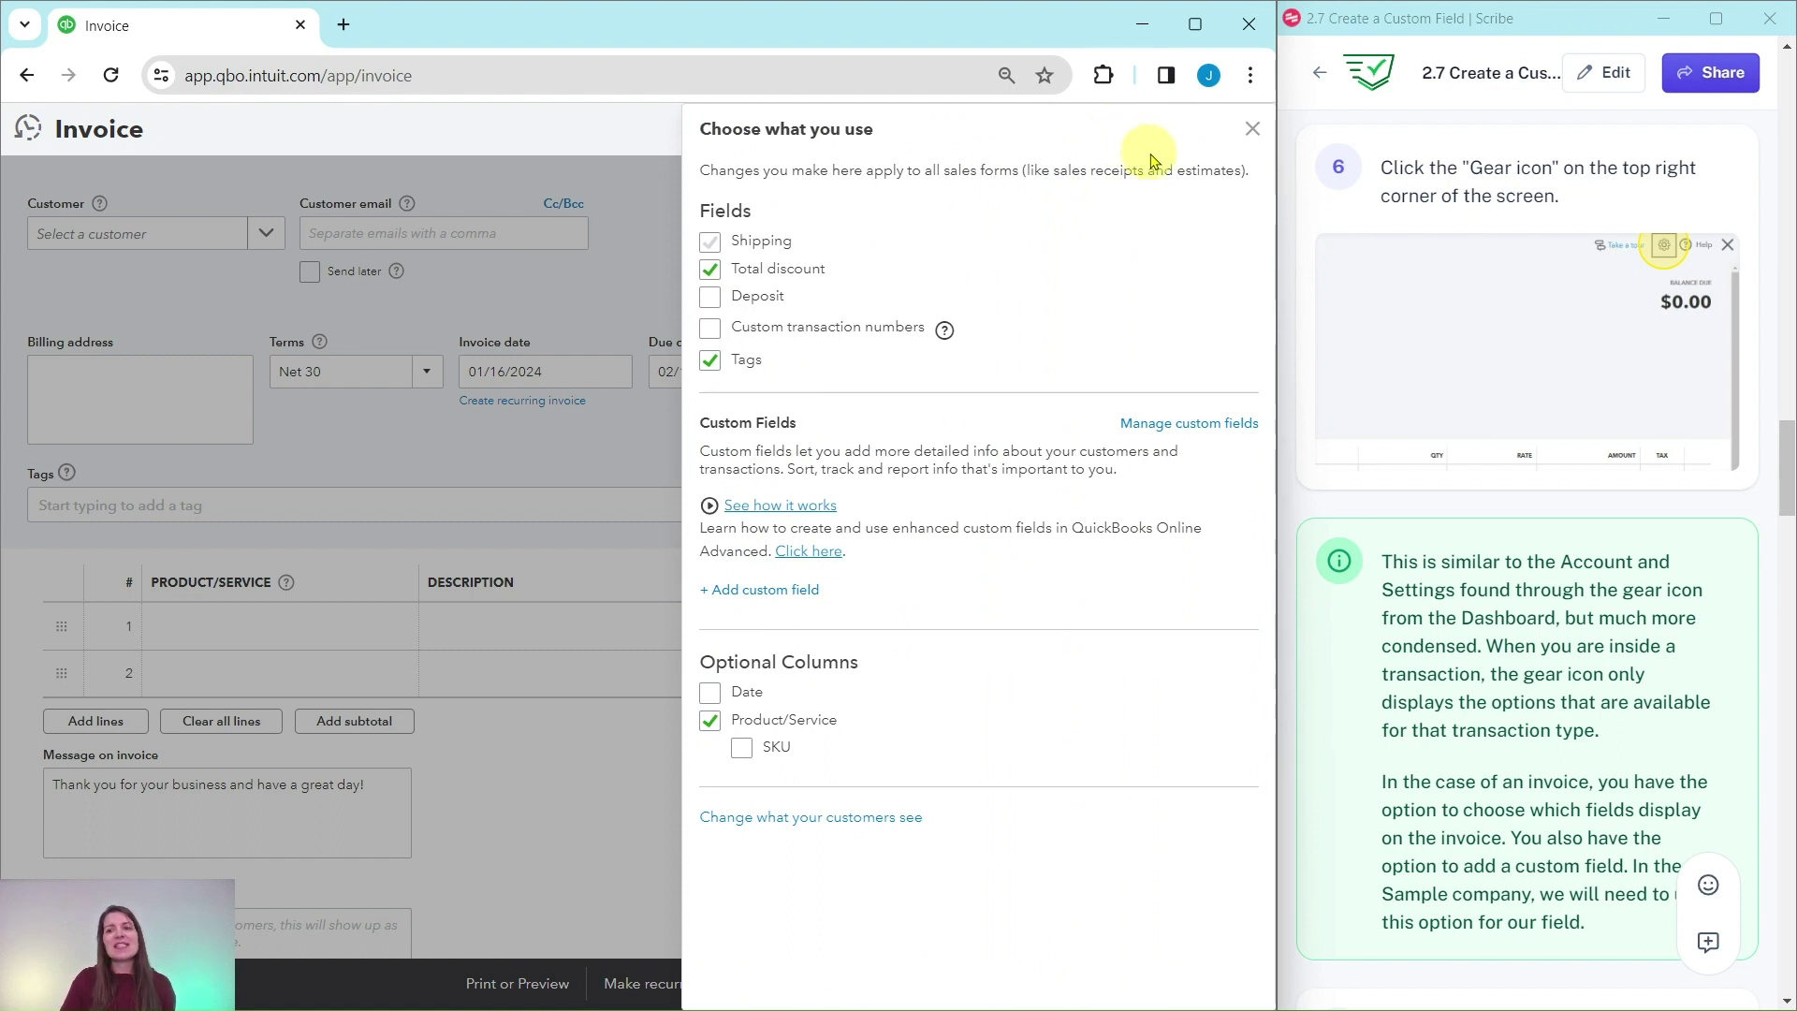
scroll(1497, 473, down, 3)
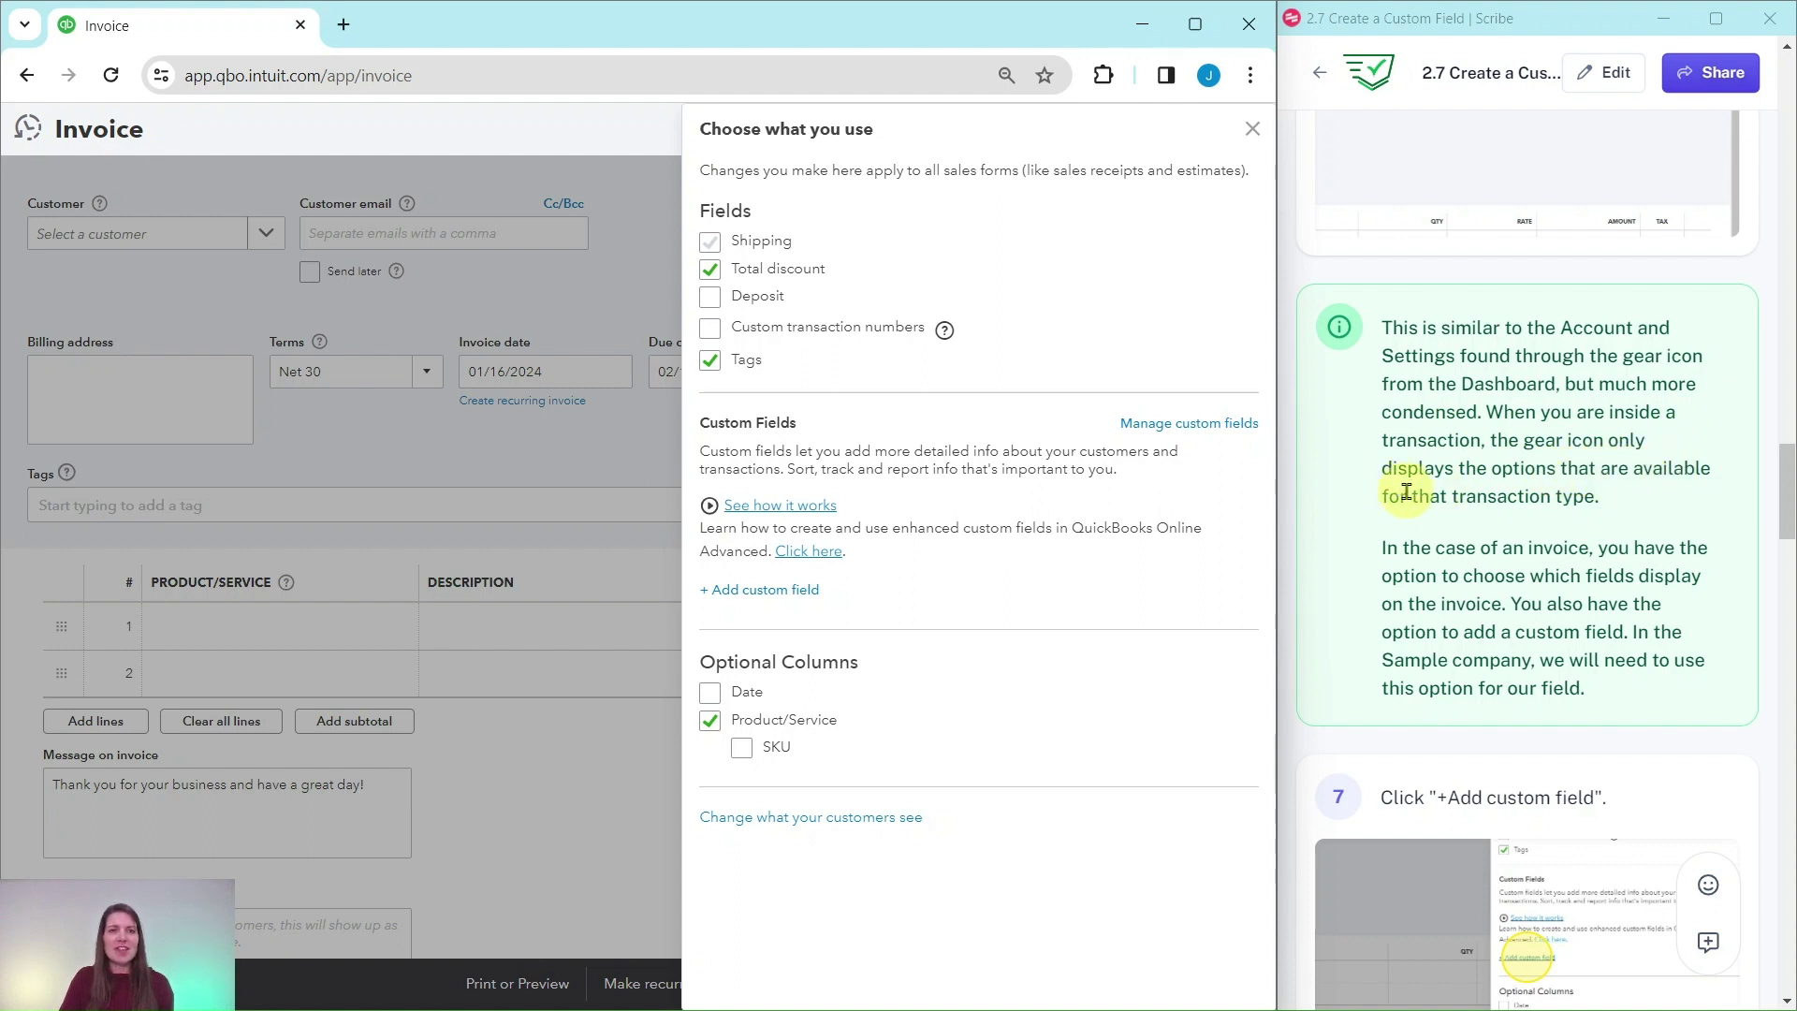
scroll(1457, 469, down, 2)
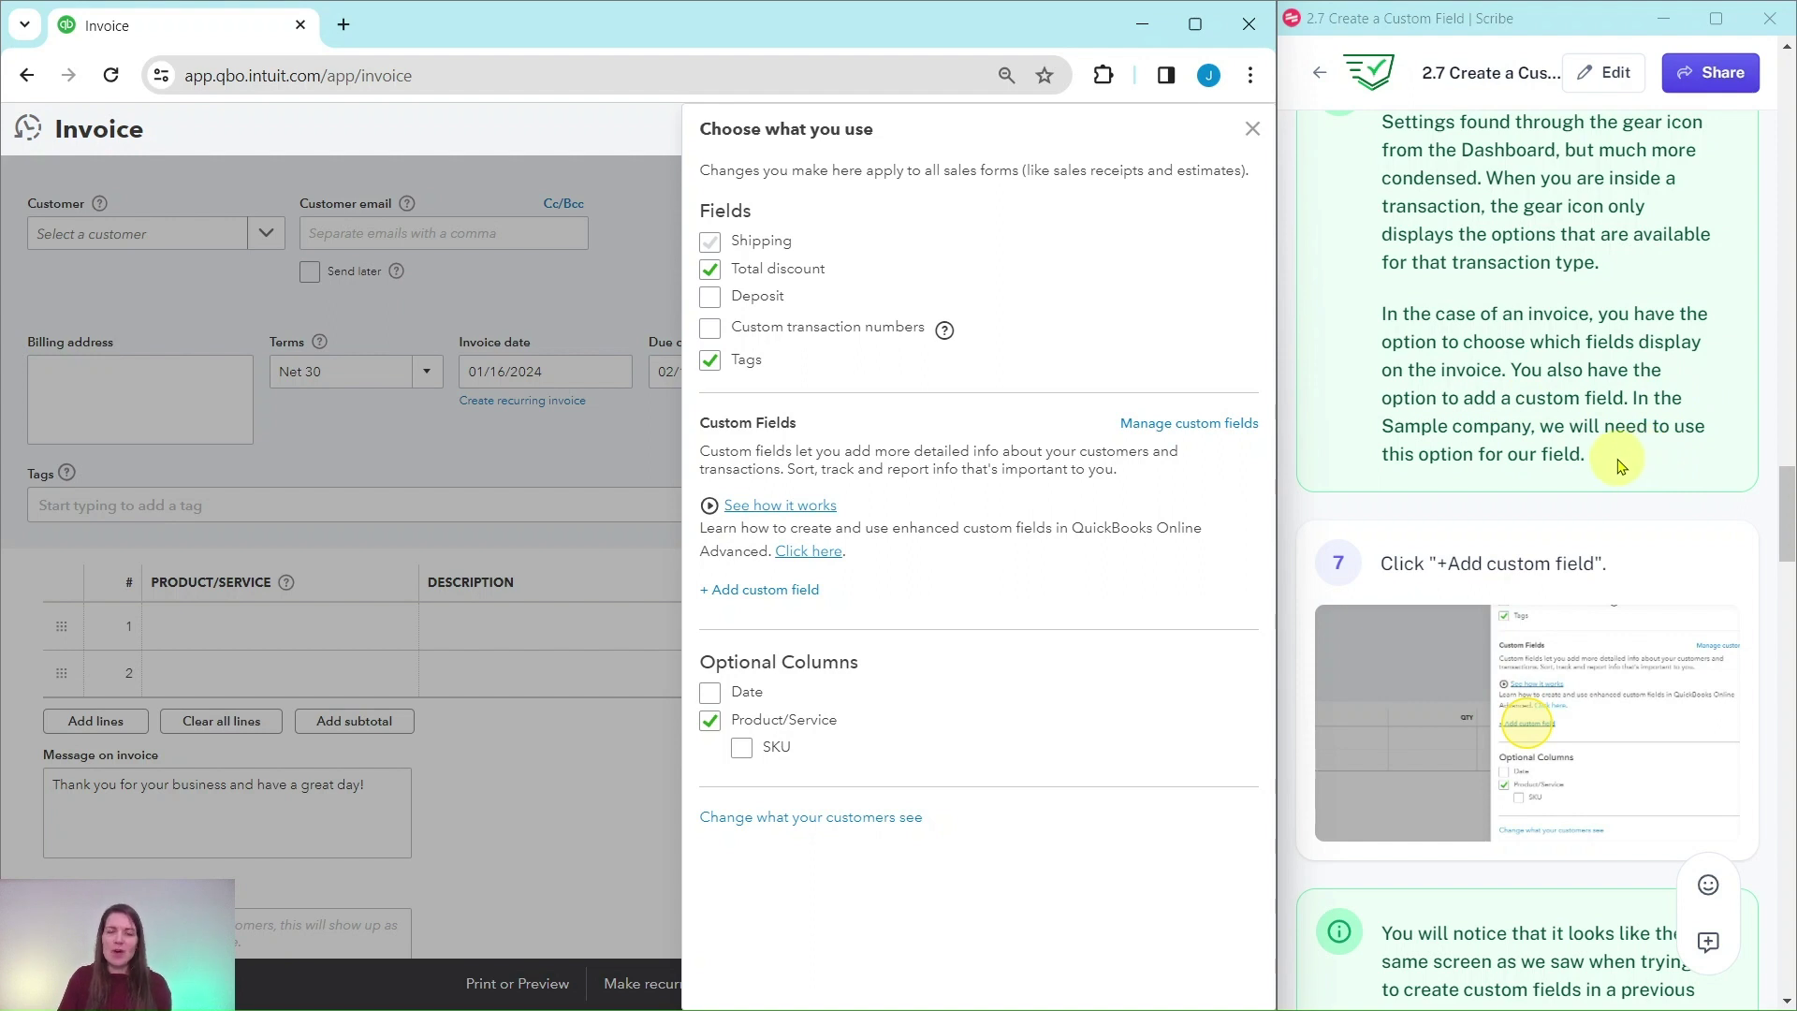
scroll(1617, 468, down, 1)
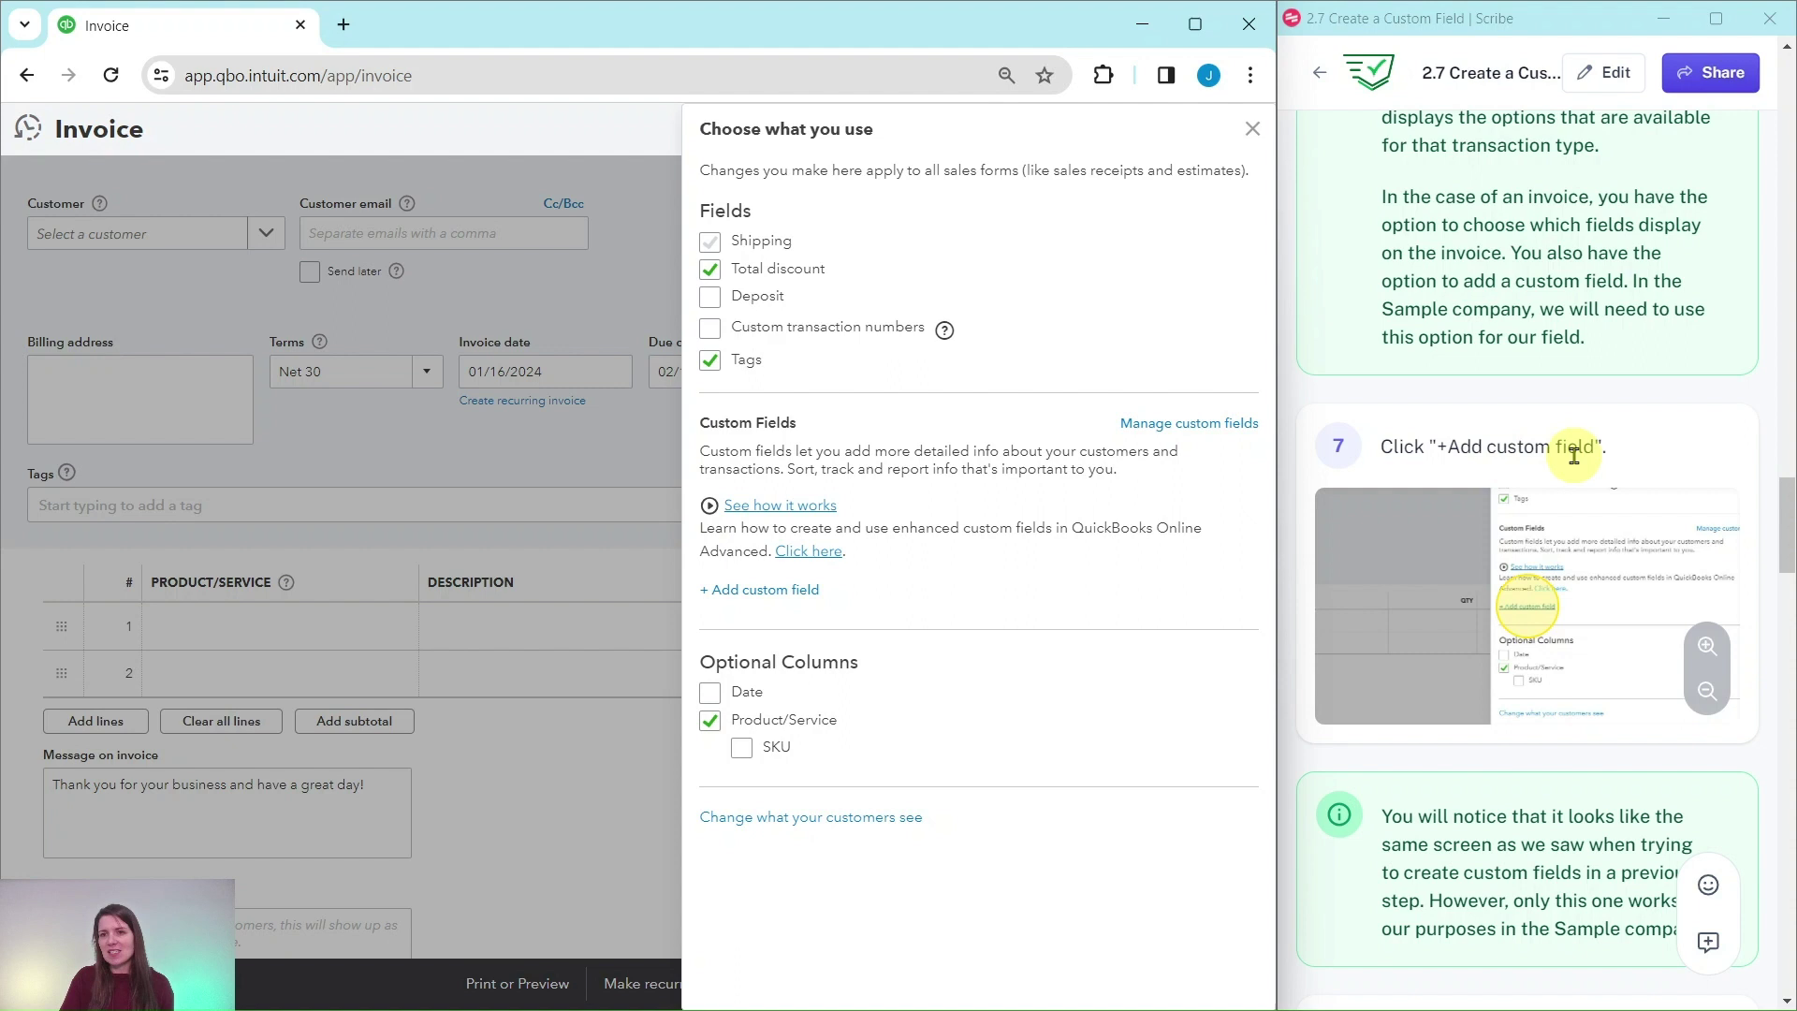
Add a 'Sales Rep' custom field for all sales forms, printed on form, and save it.
click(760, 590)
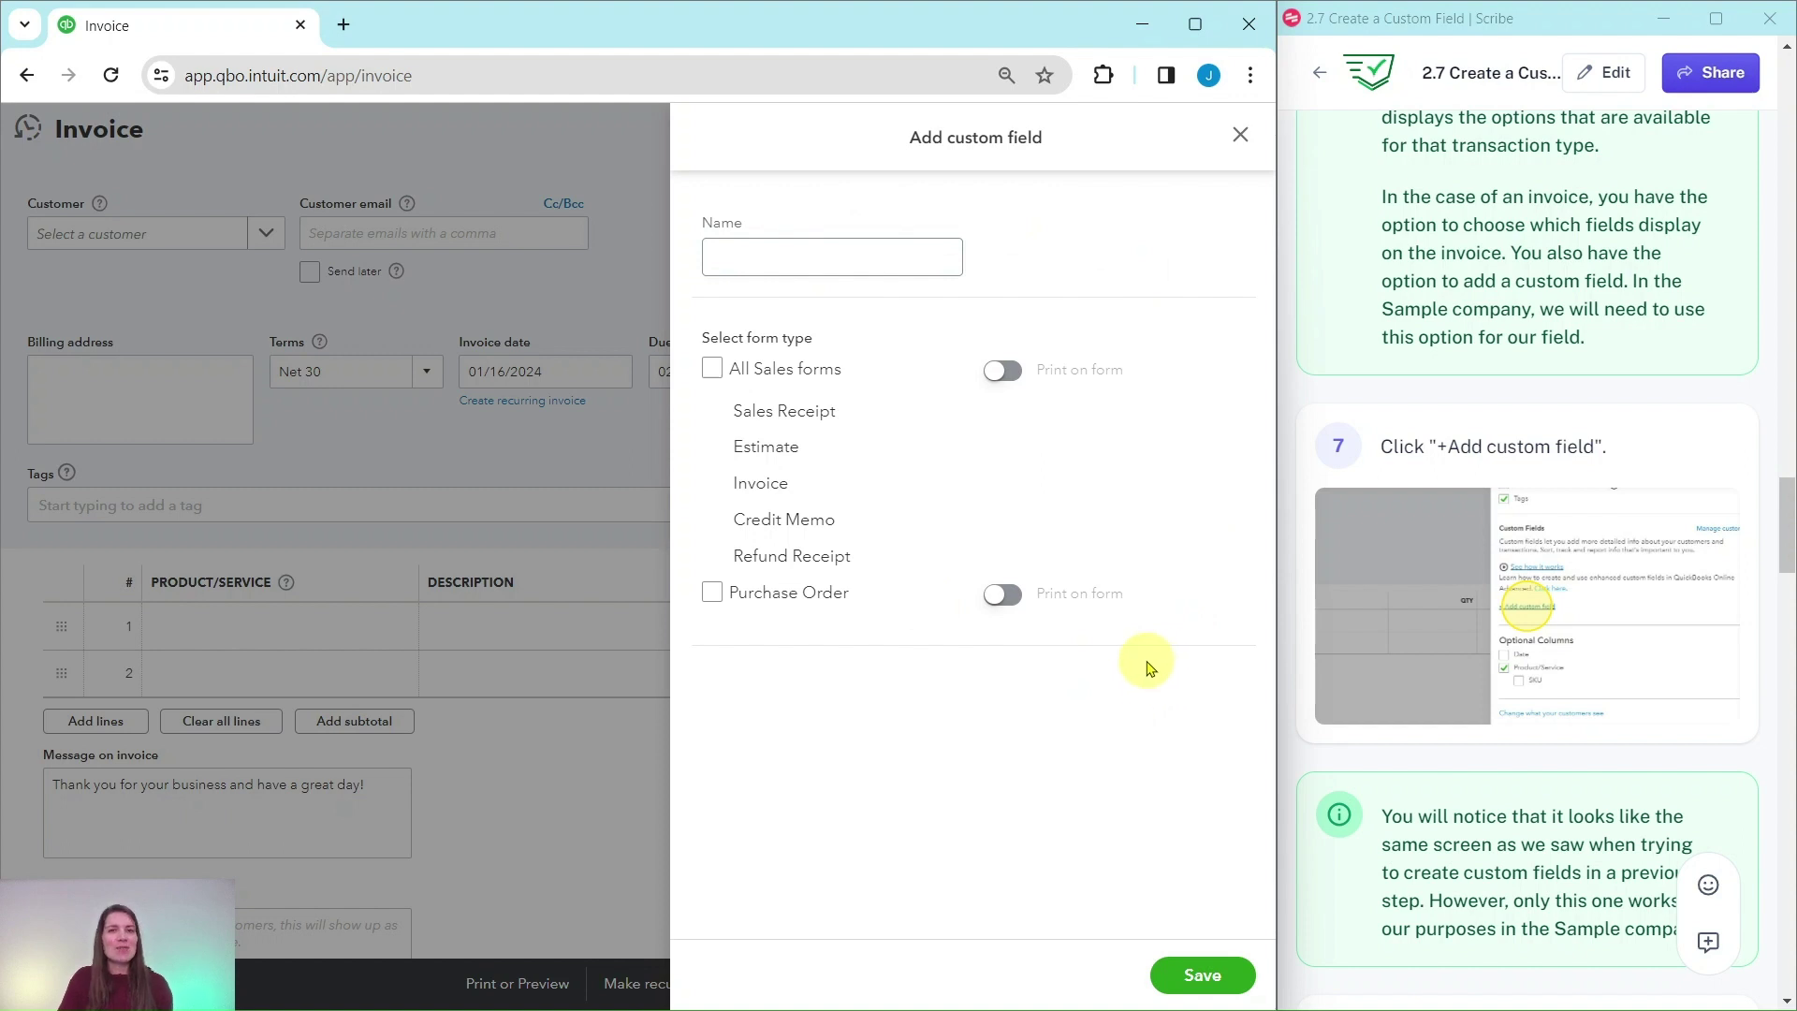
scroll(1520, 623, down, 2)
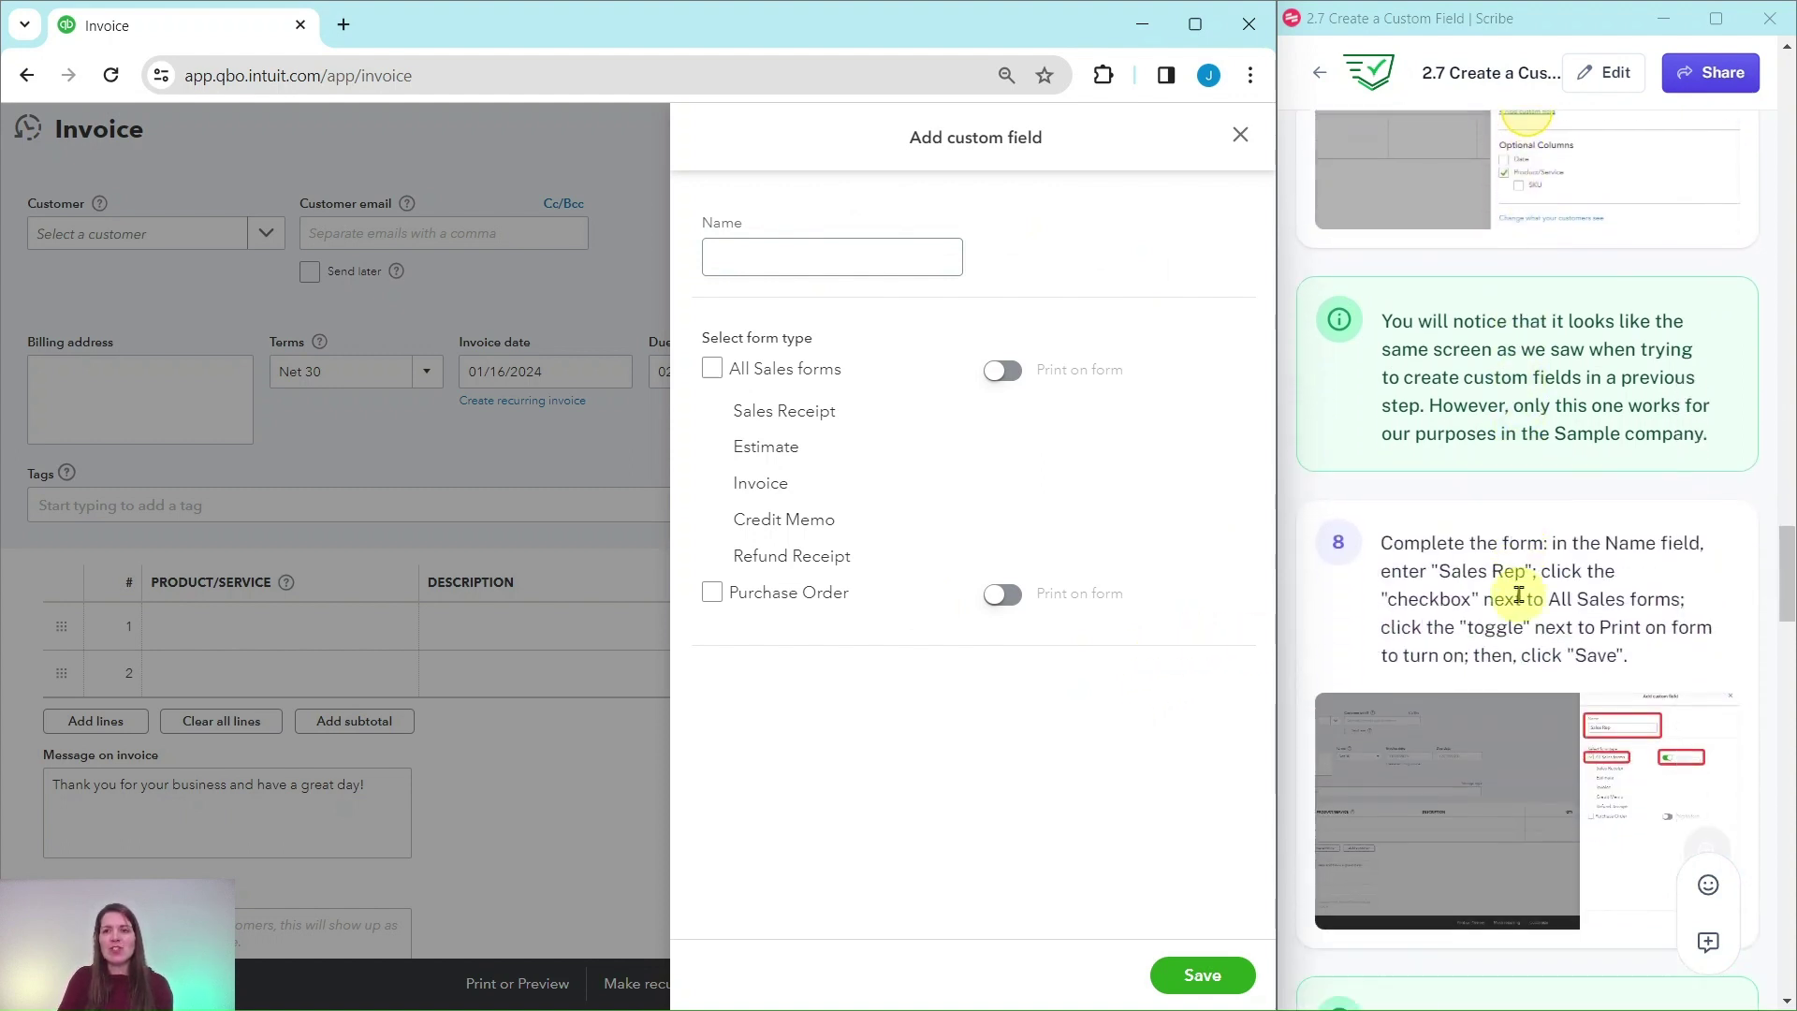
scroll(1518, 595, down, 1)
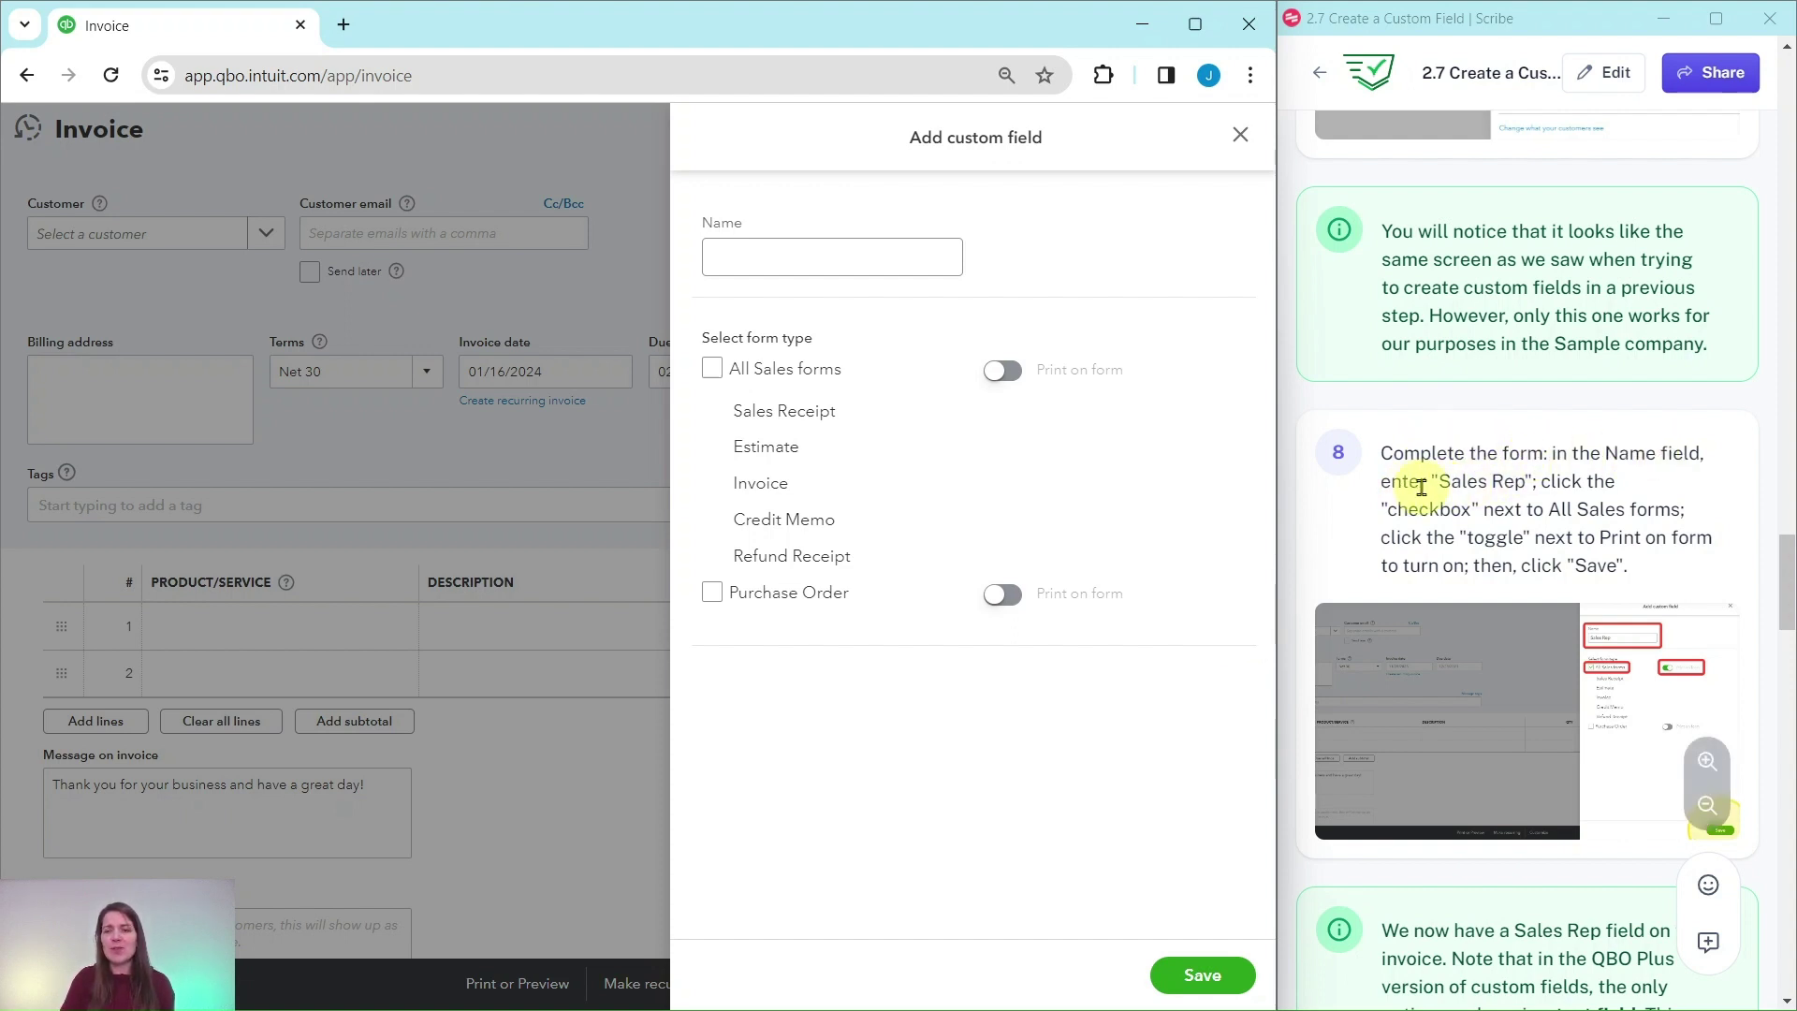
click(784, 259)
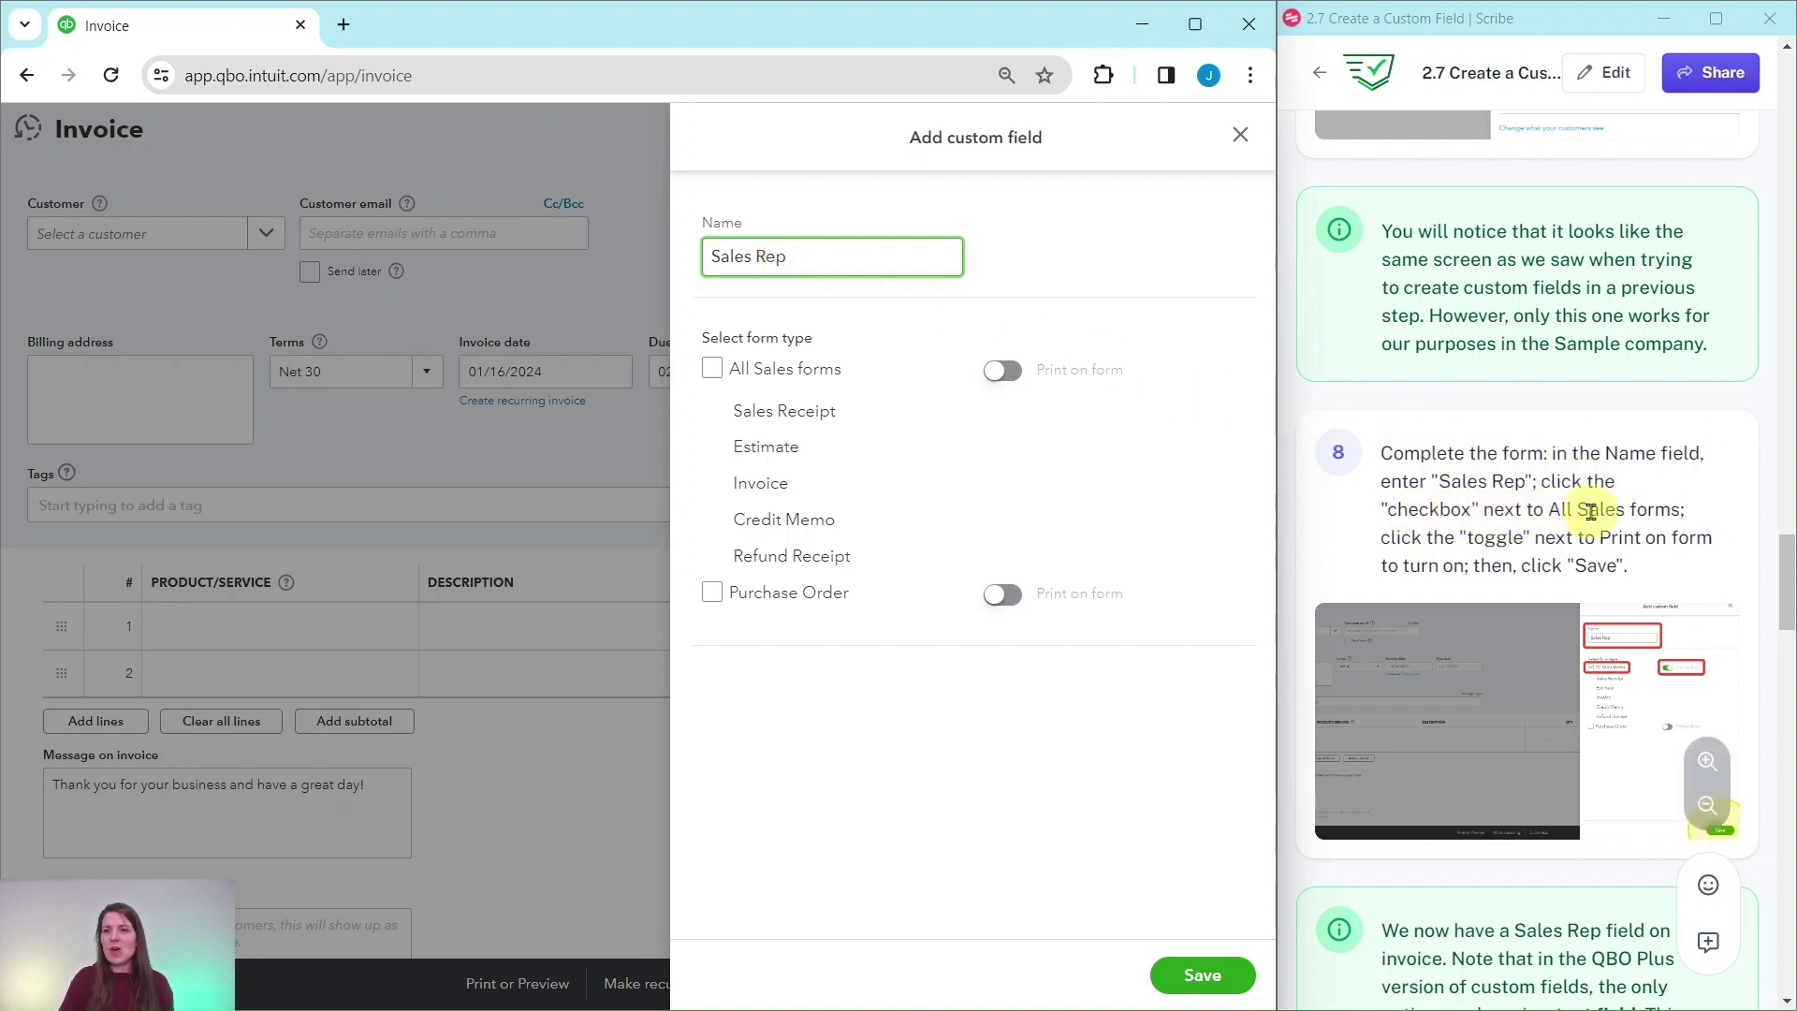
click(711, 371)
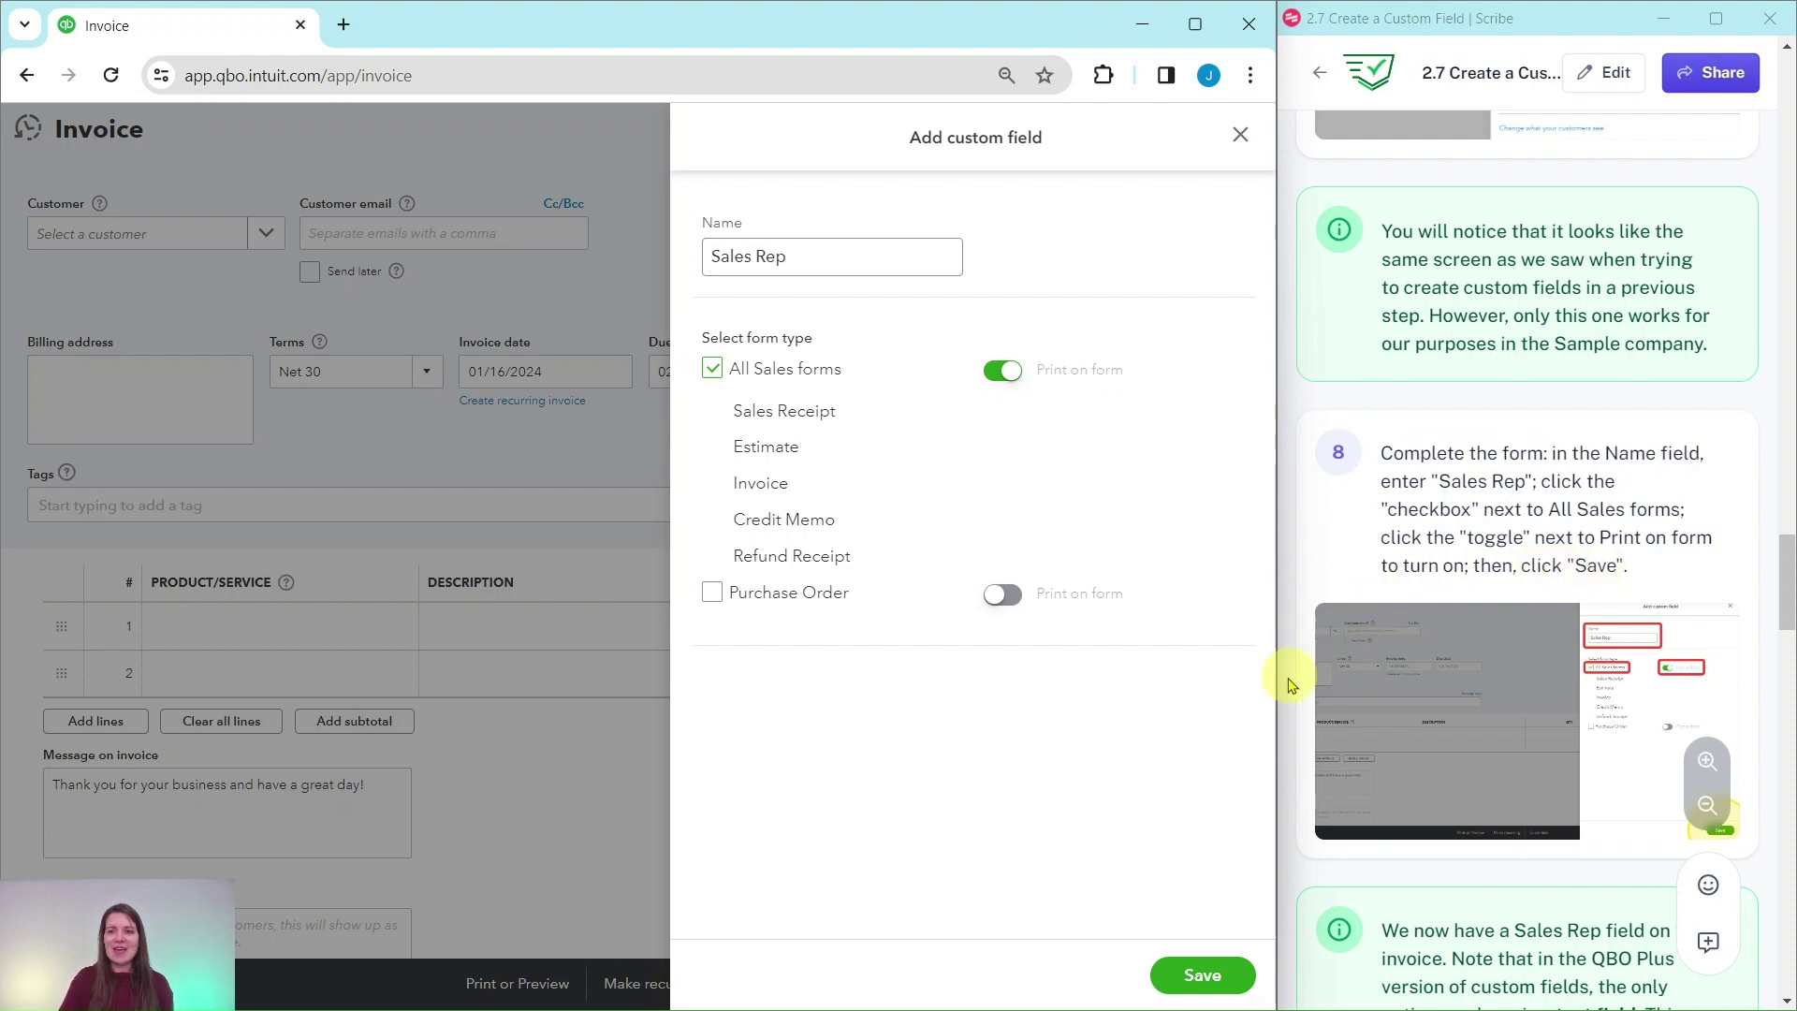
click(1201, 977)
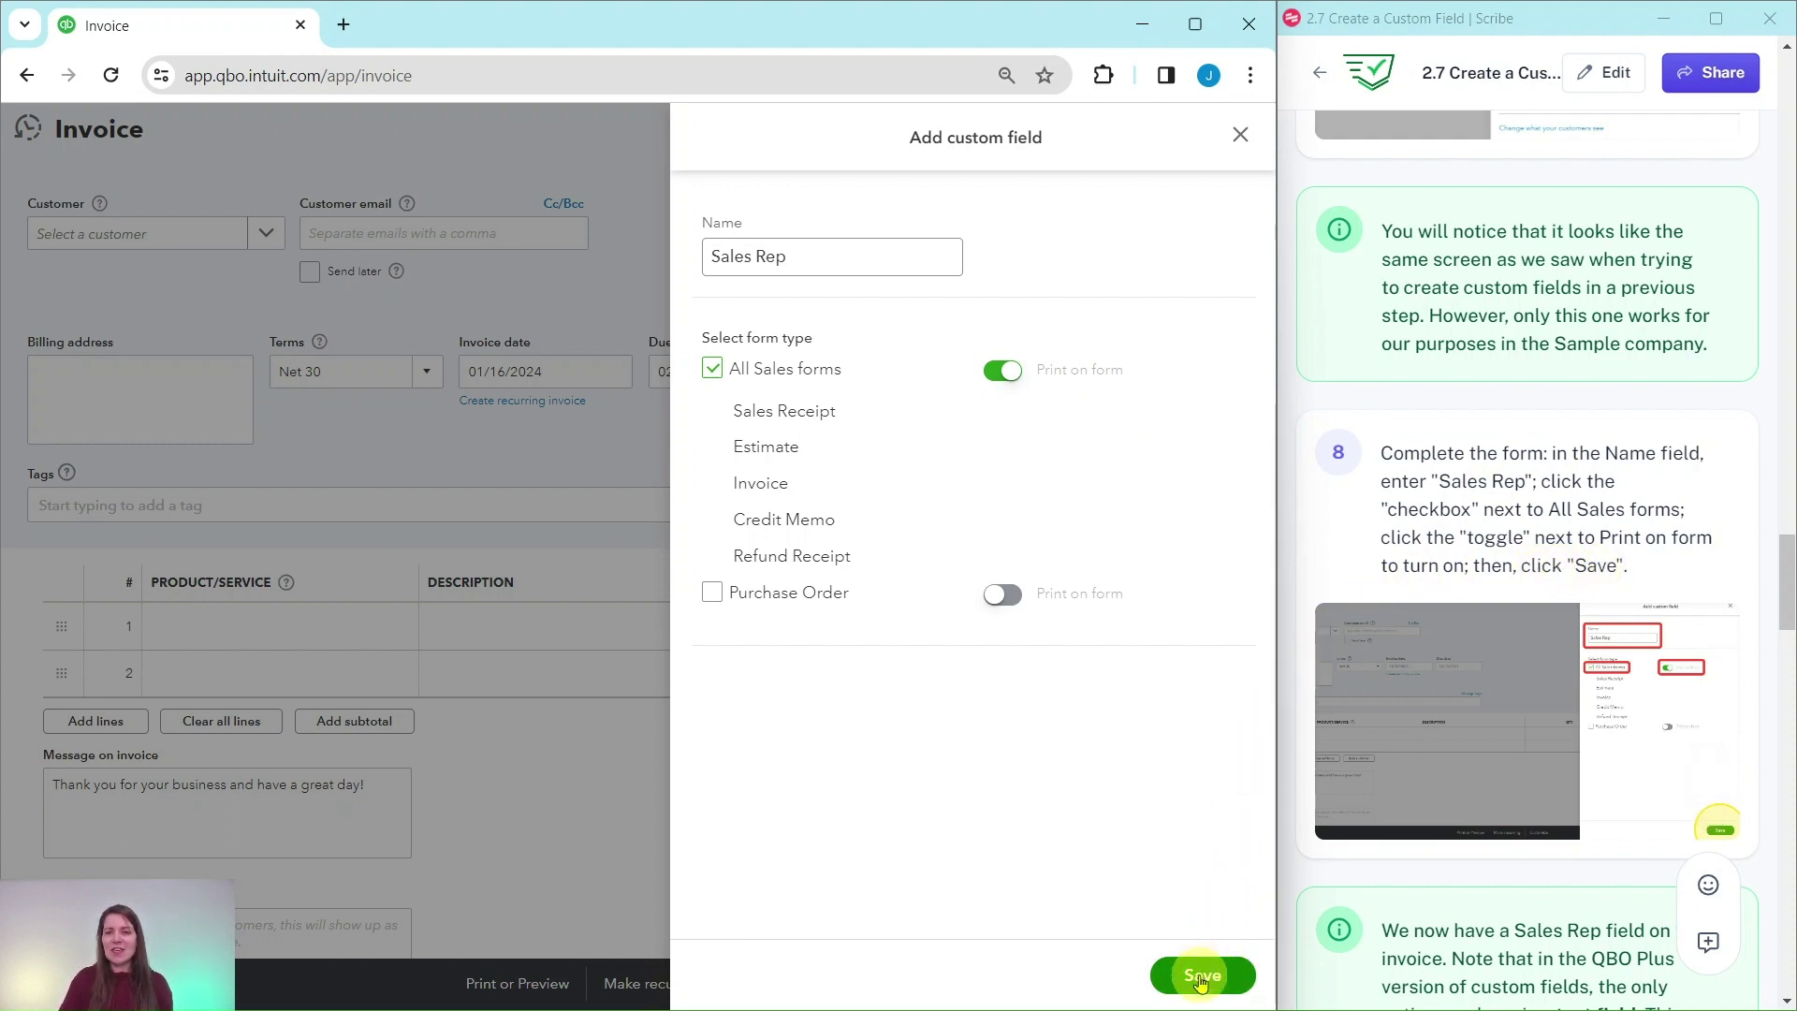
scroll(1463, 642, down, 2)
scroll(1463, 643, down, 5)
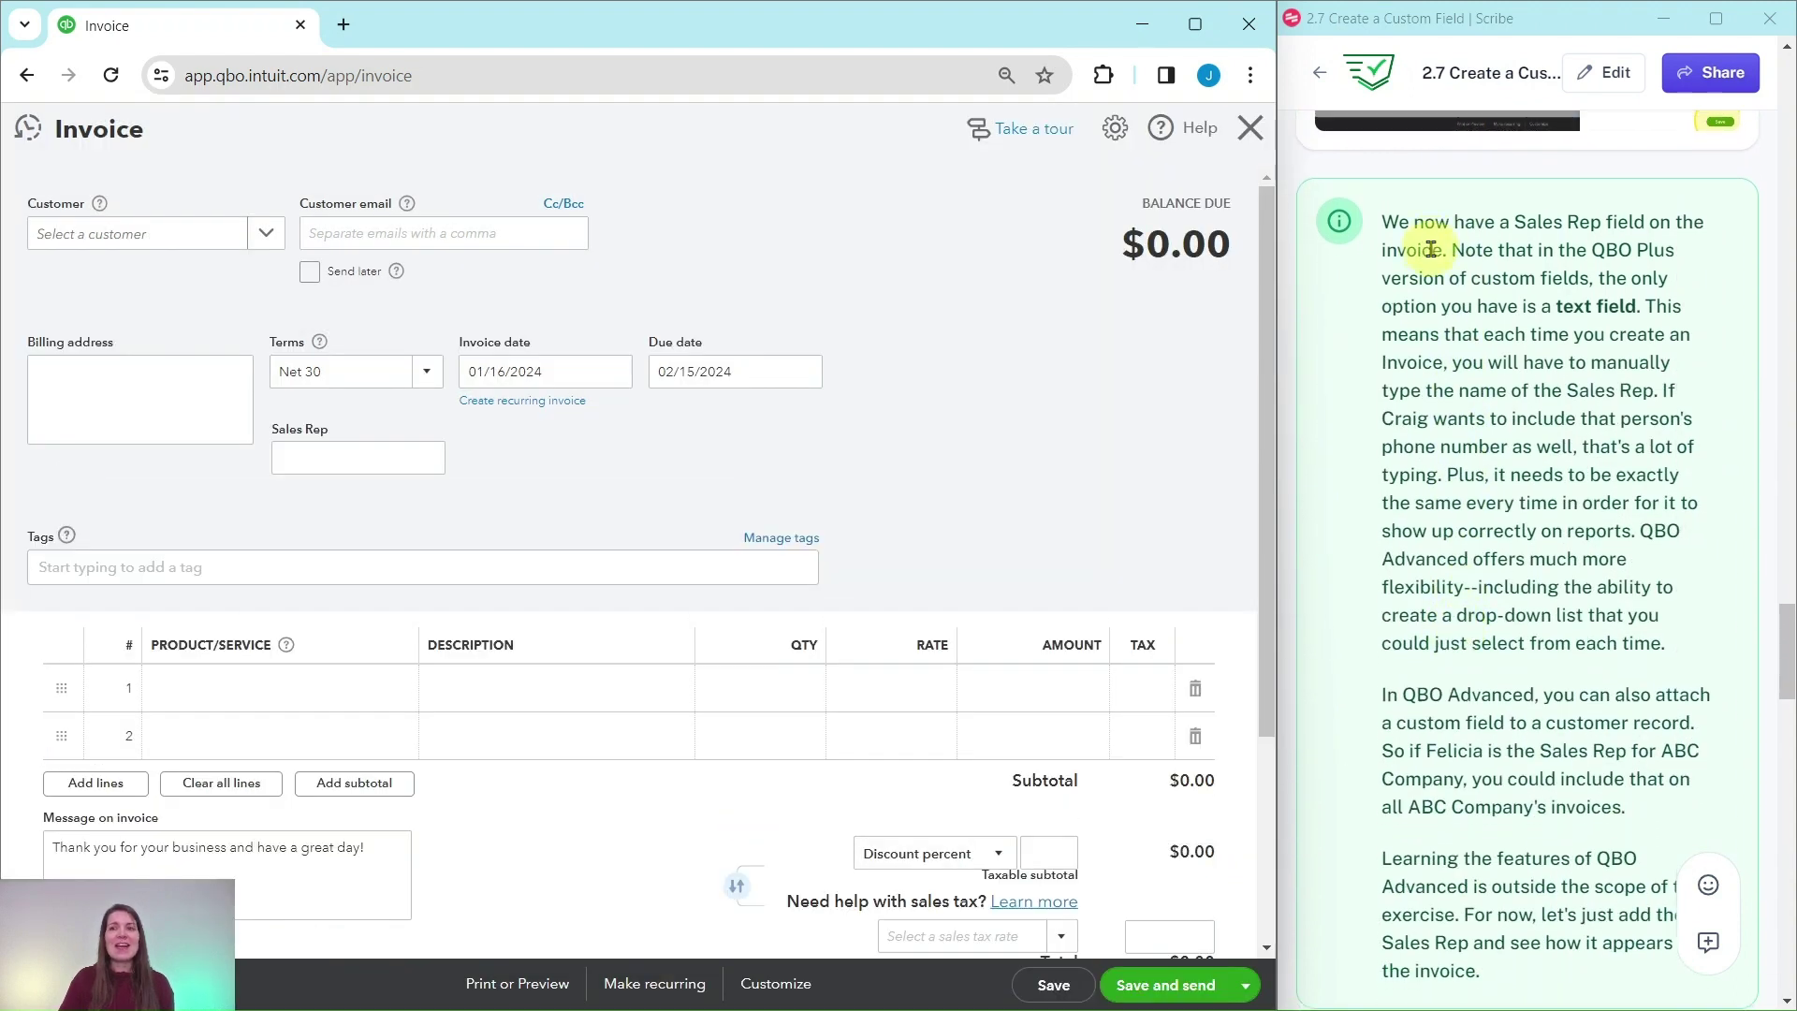
scroll(1429, 248, down, 2)
scroll(1489, 214, up, 2)
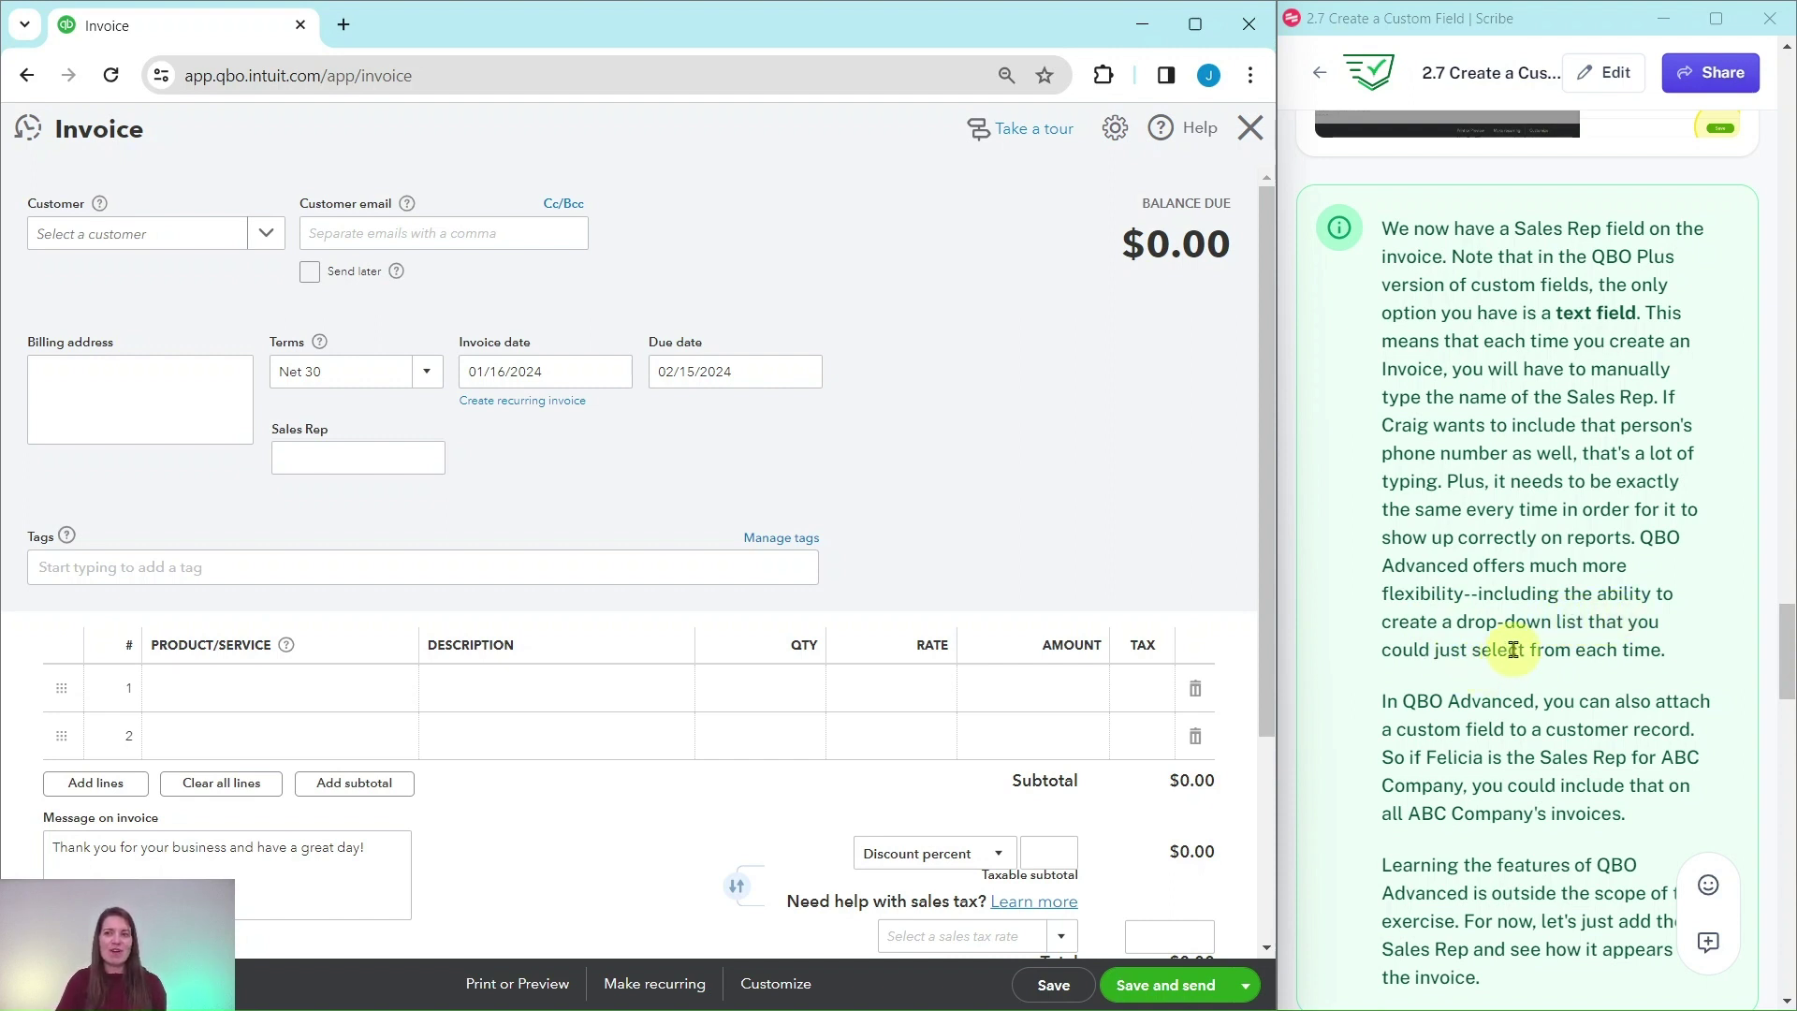
scroll(1514, 650, down, 3)
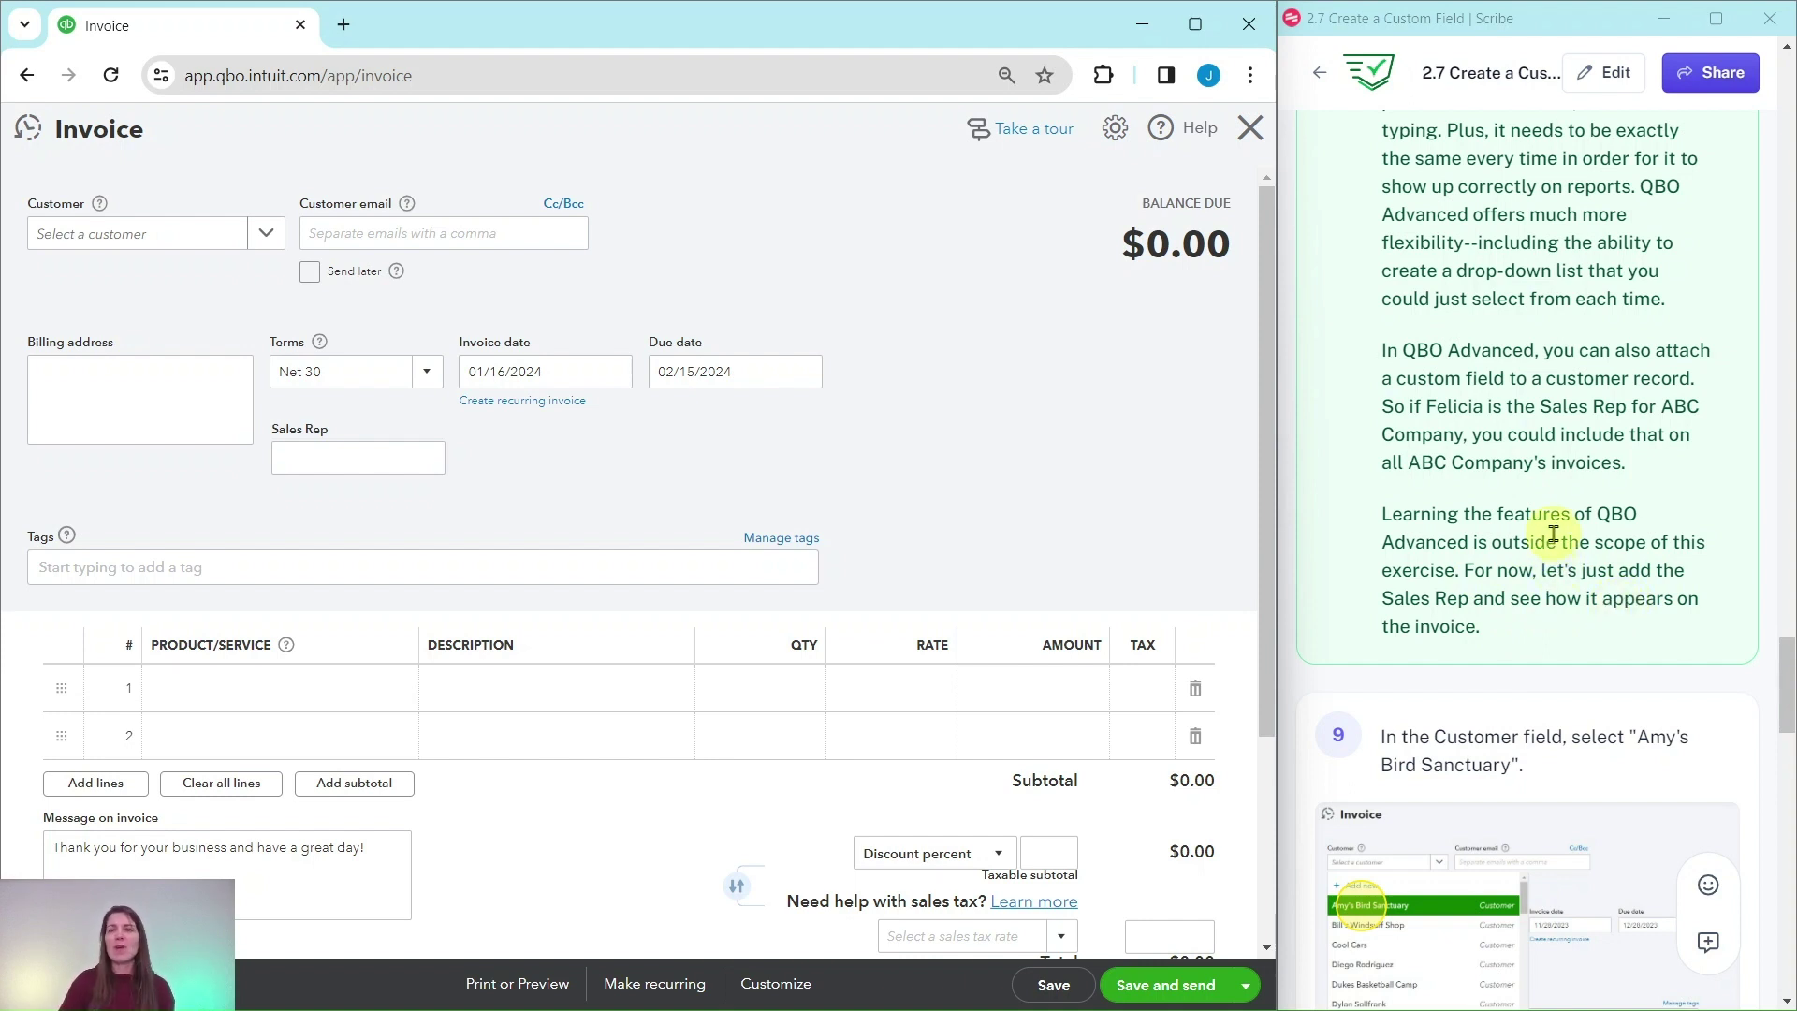
scroll(1559, 566, up, 4)
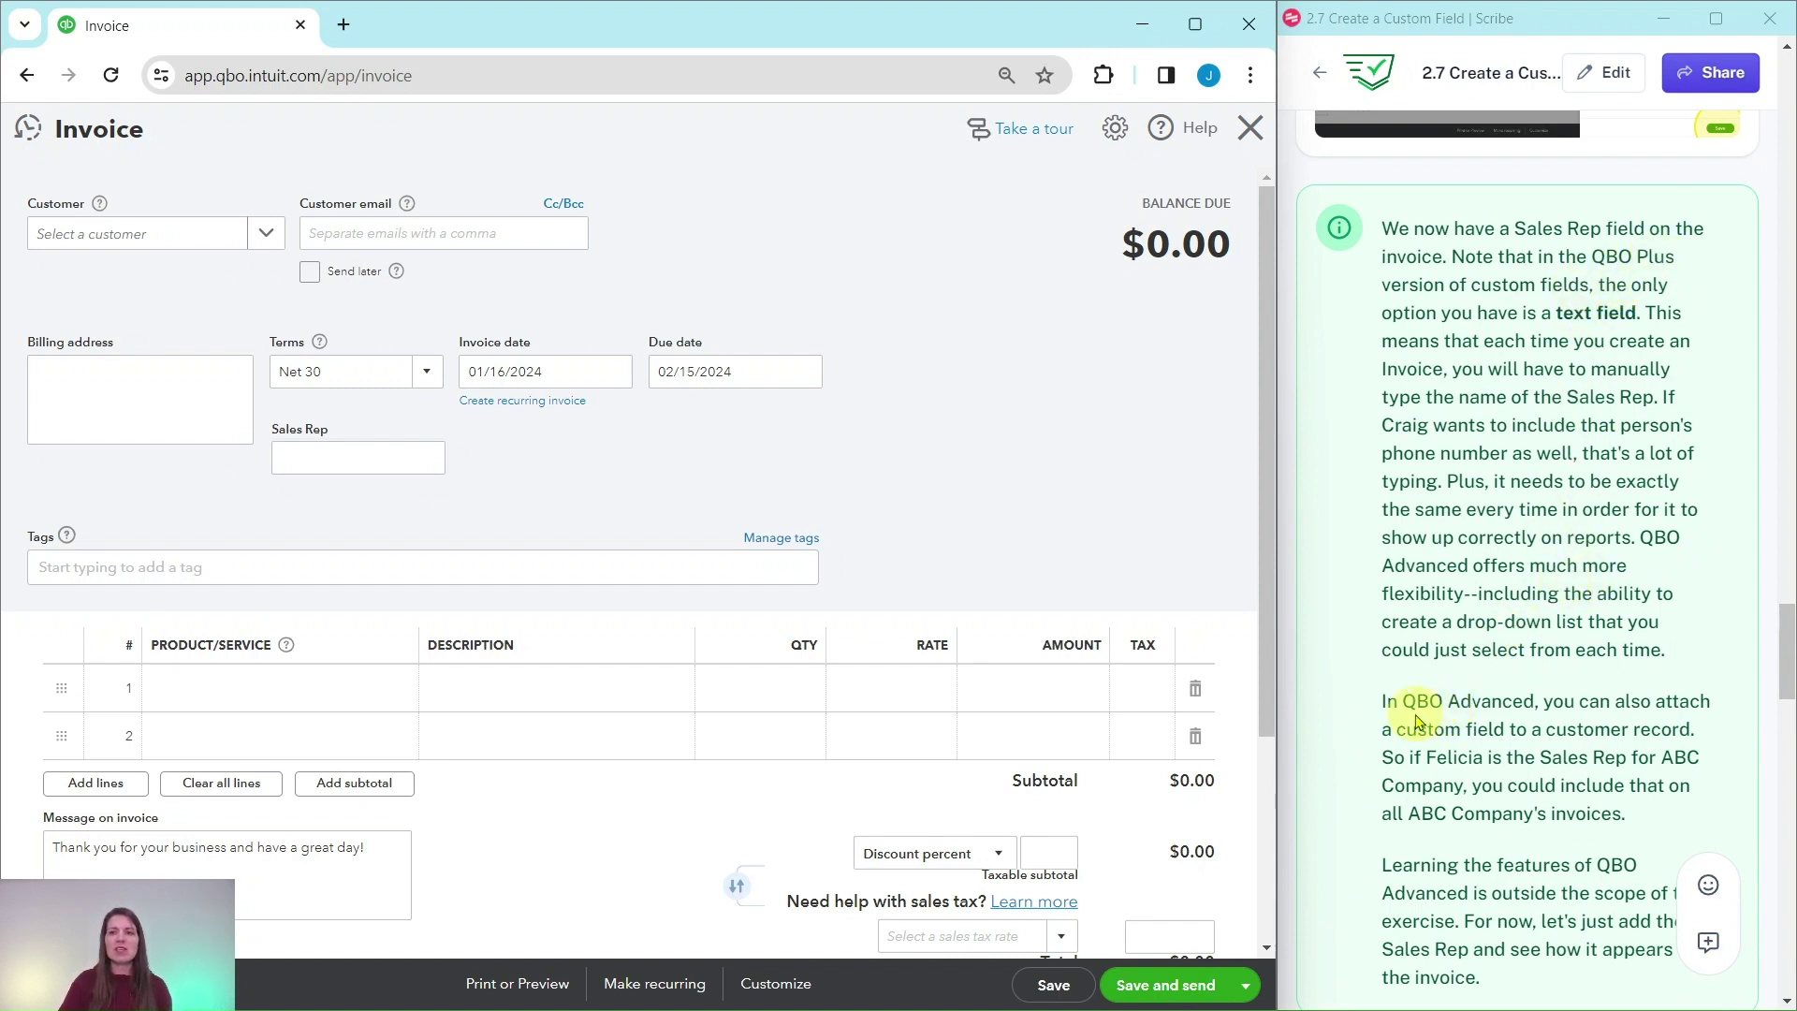
scroll(1532, 719, down, 4)
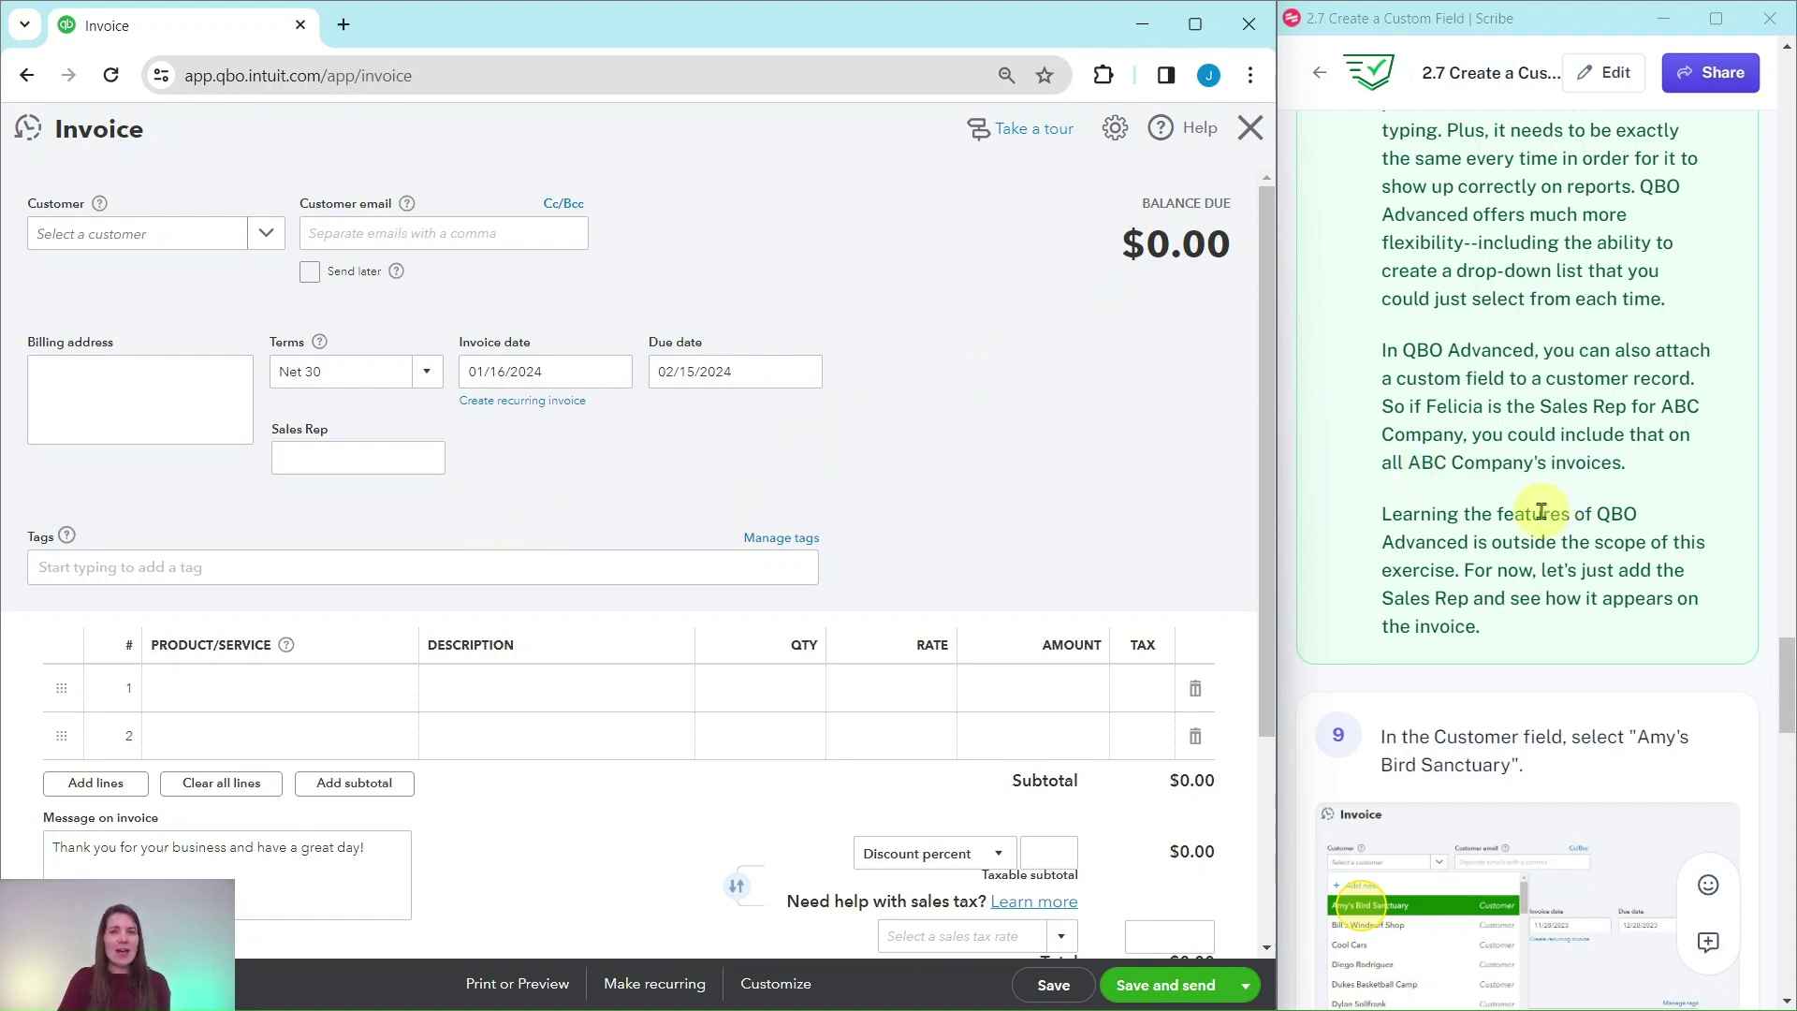
scroll(1495, 502, down, 6)
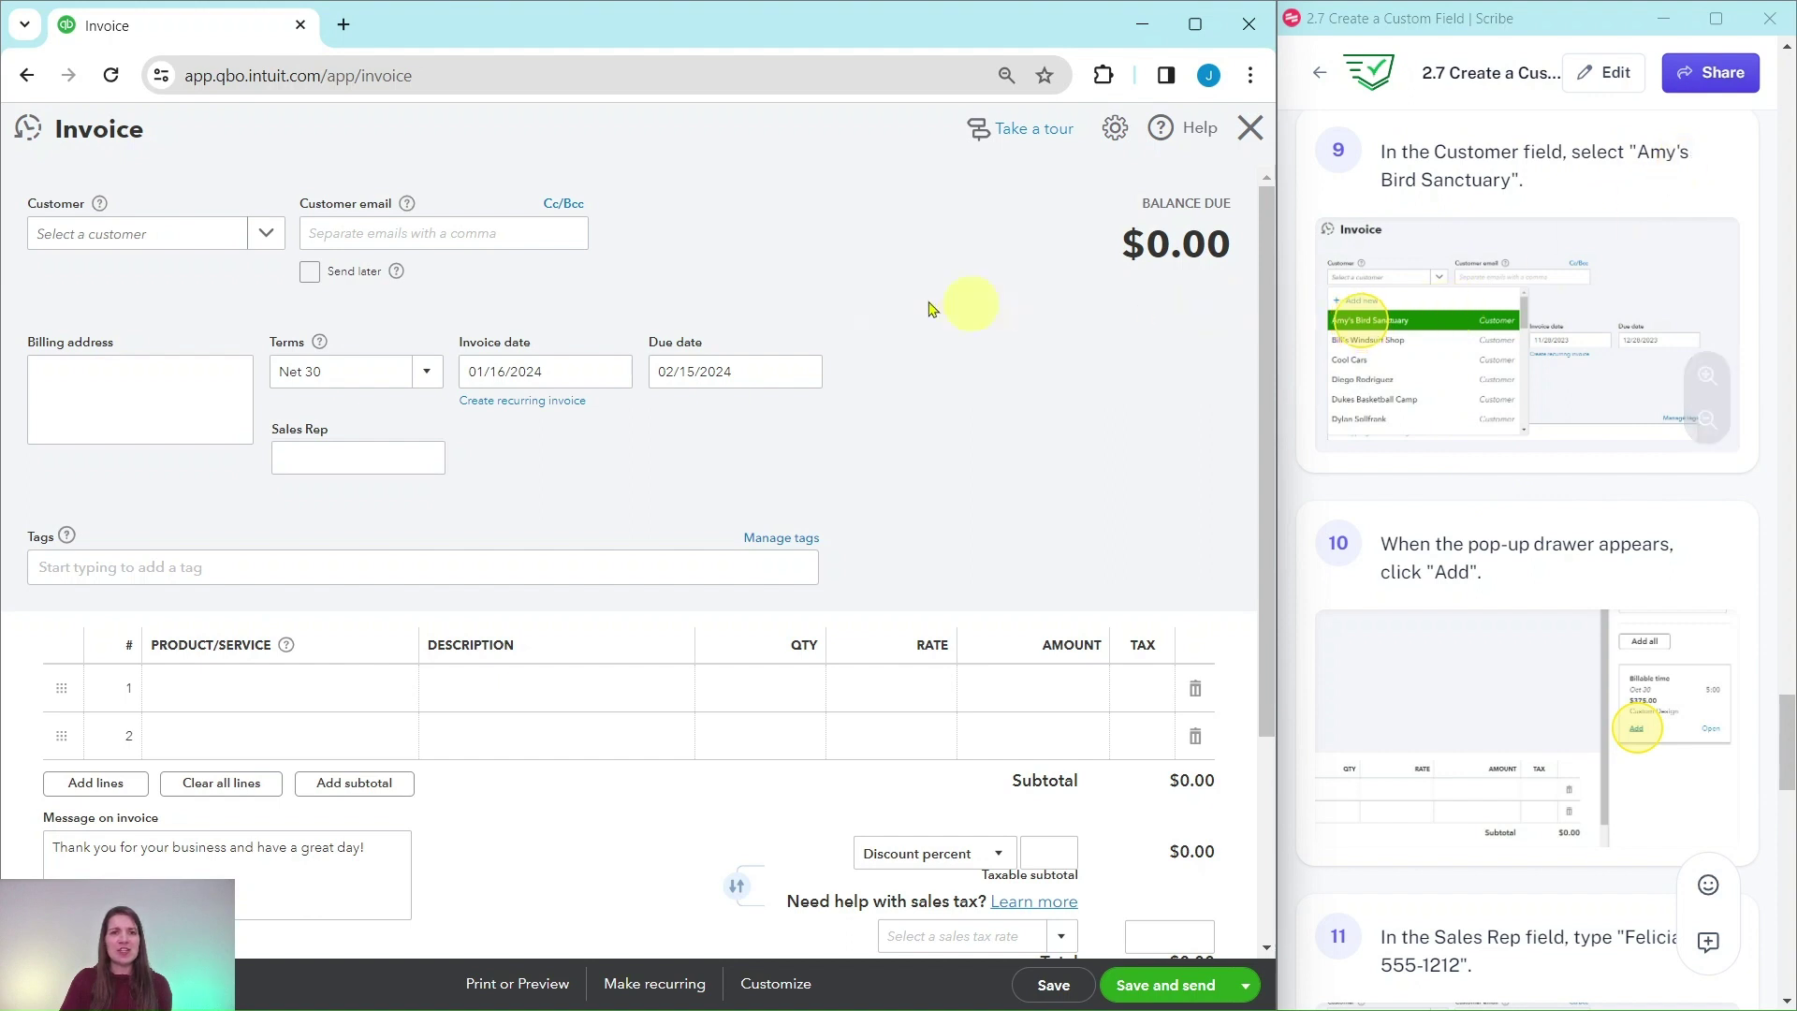
Invoice Amy's Bird Sanctuary for the $375.00 Custom Design time and enter the sales rep's name and phone.
click(265, 239)
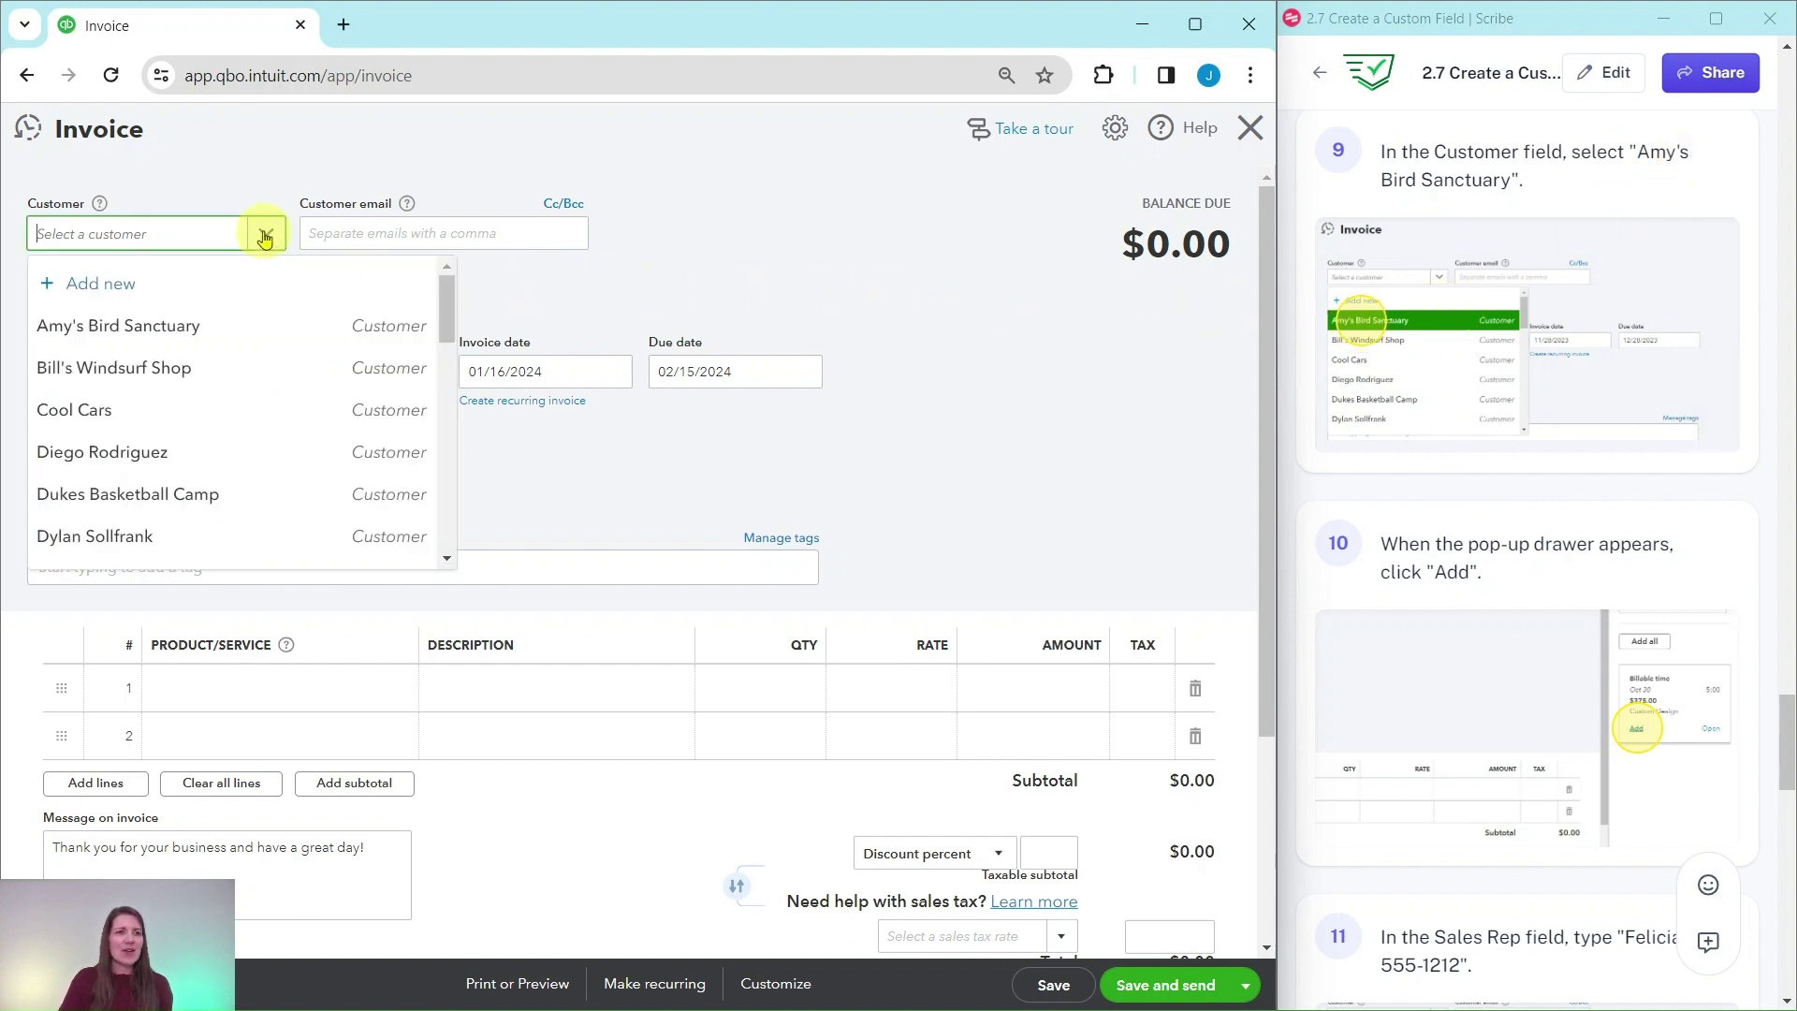
click(106, 335)
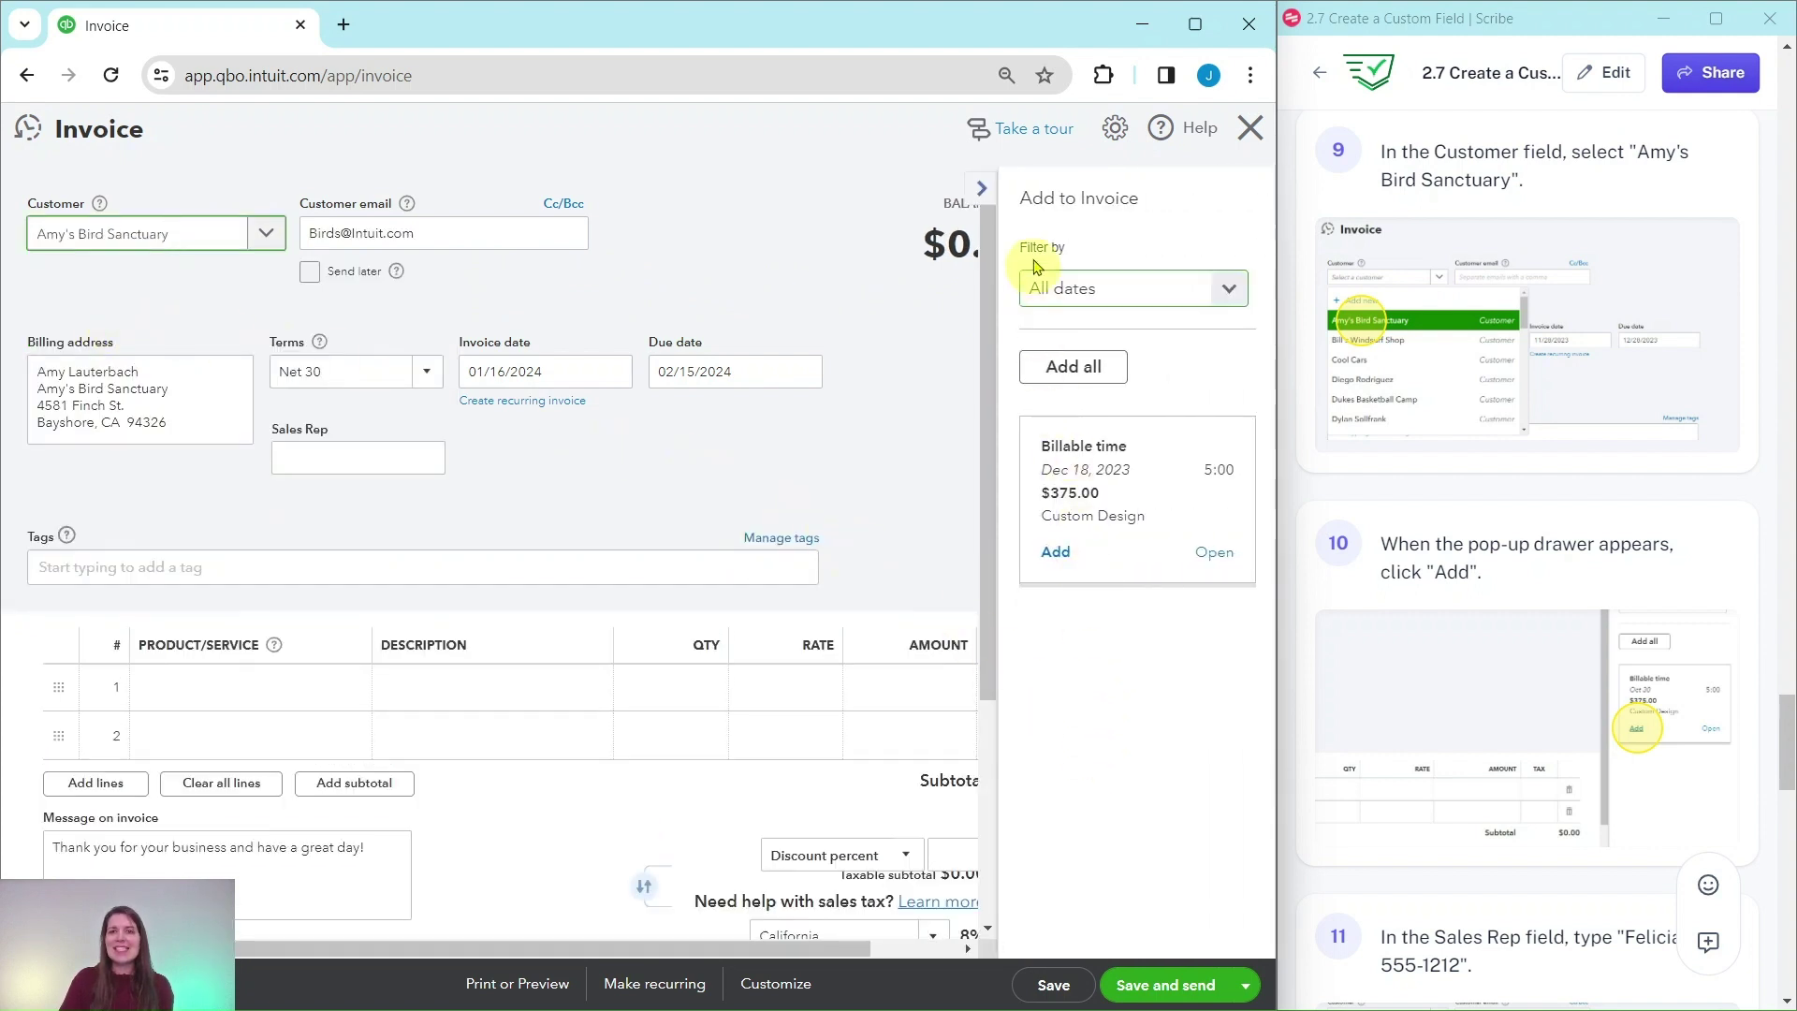
click(1055, 552)
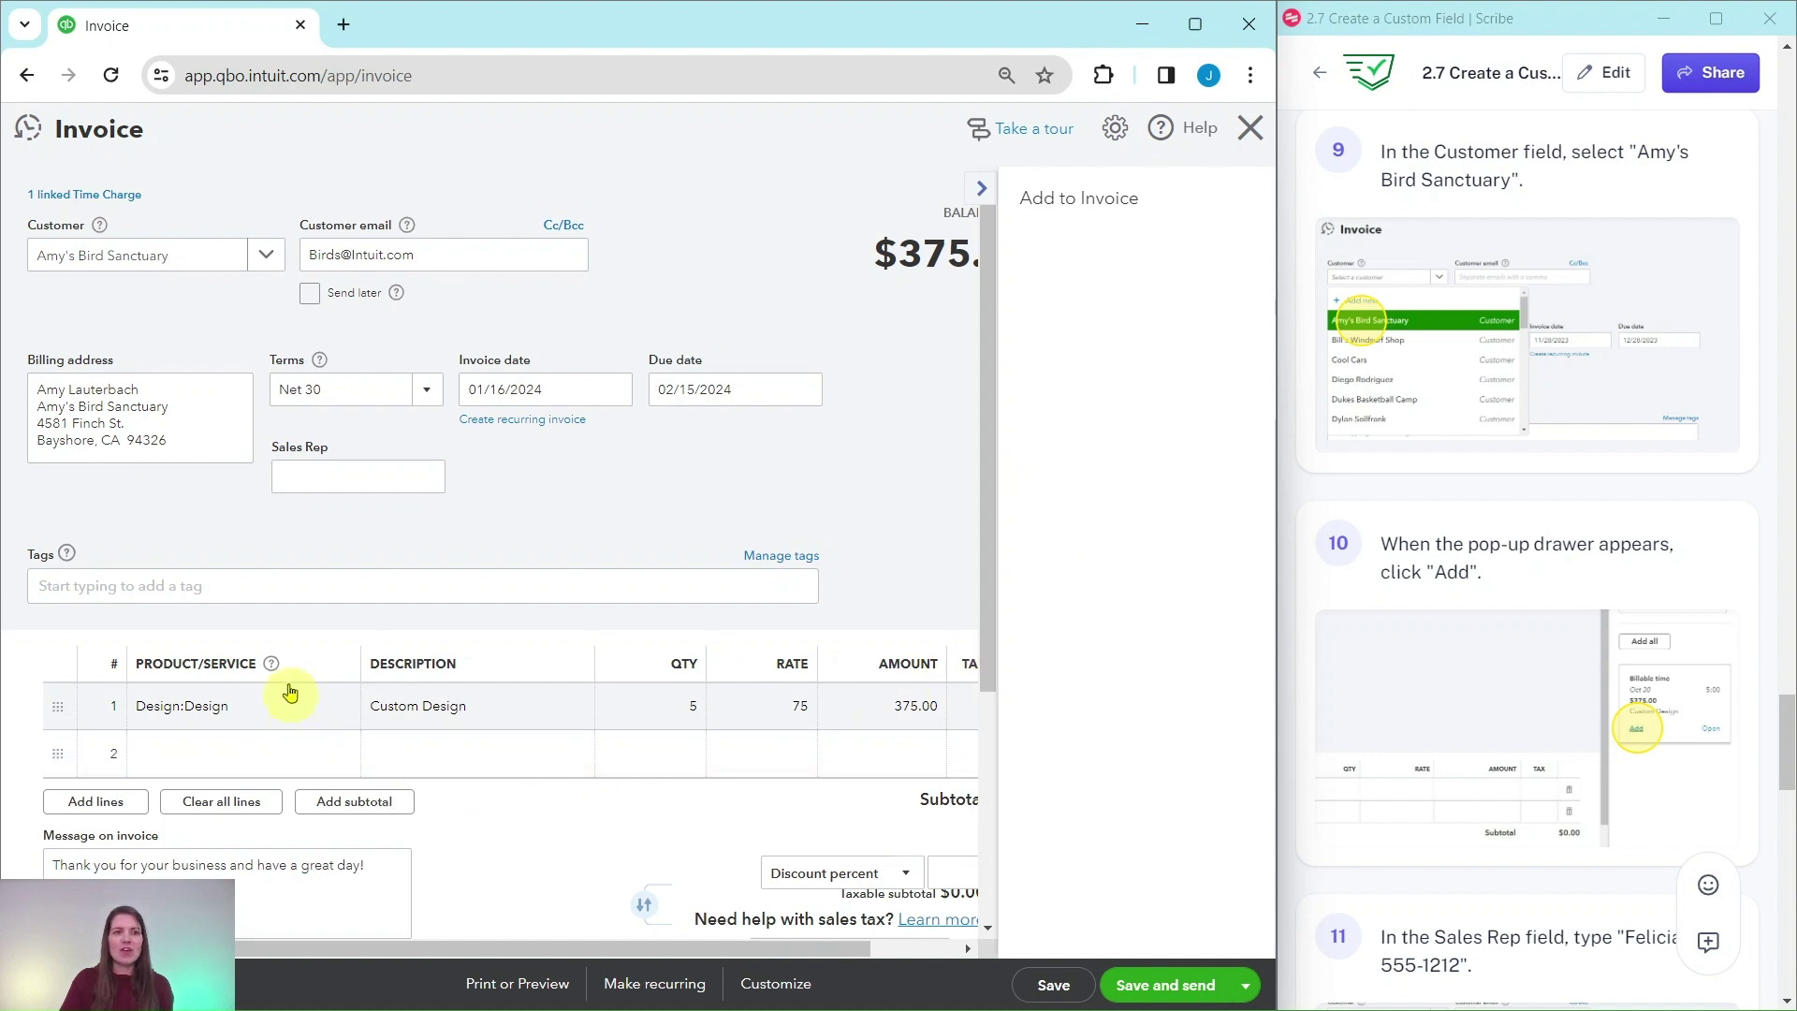
scroll(1556, 609, down, 6)
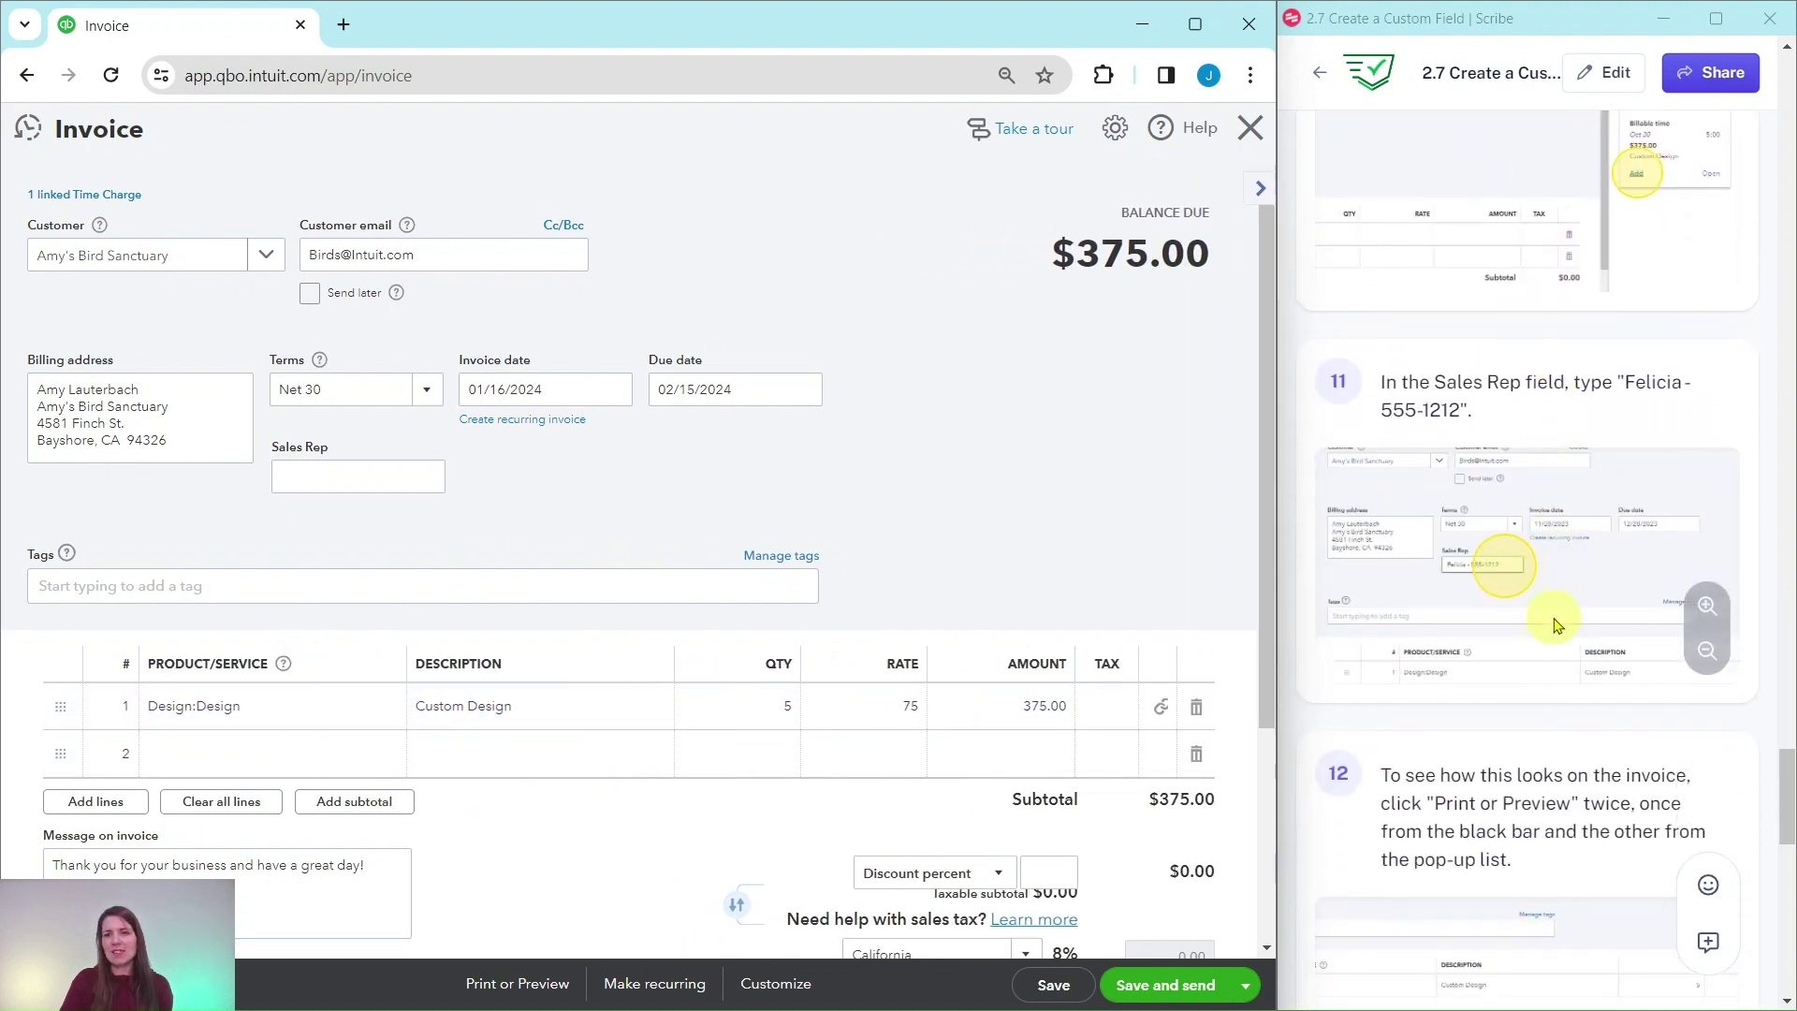
scroll(1557, 625, down, 2)
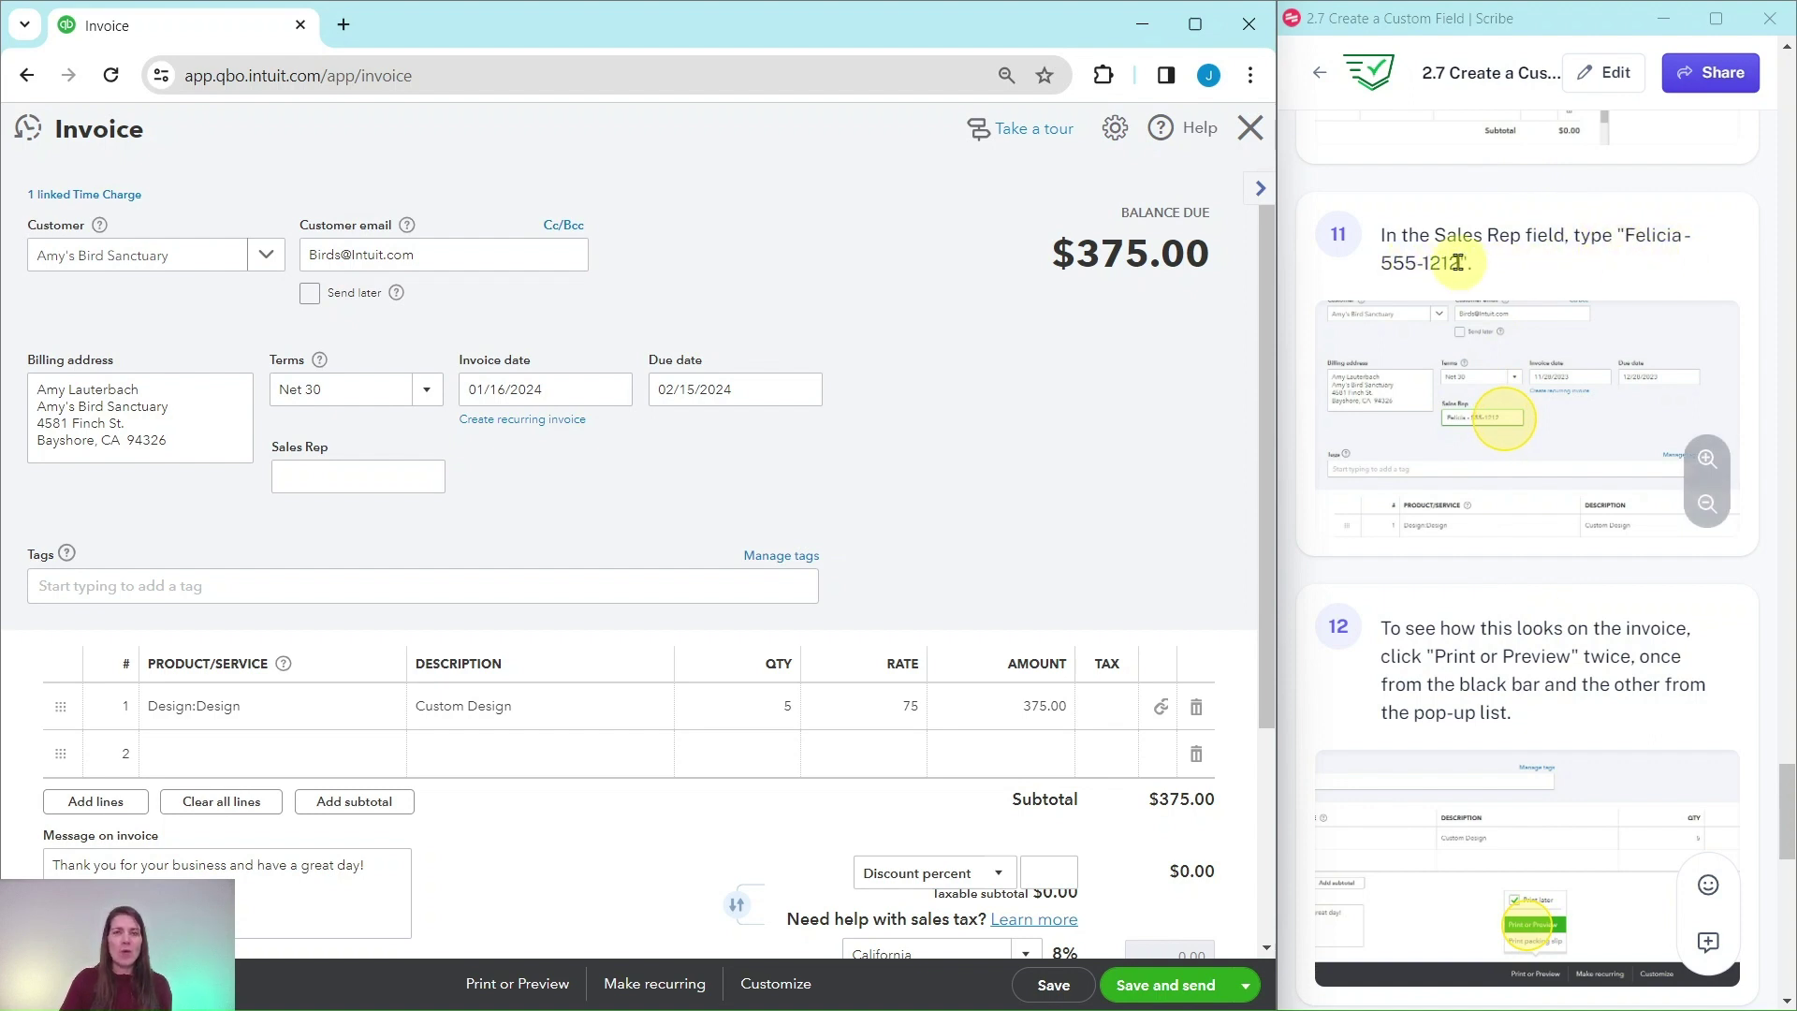
click(275, 483)
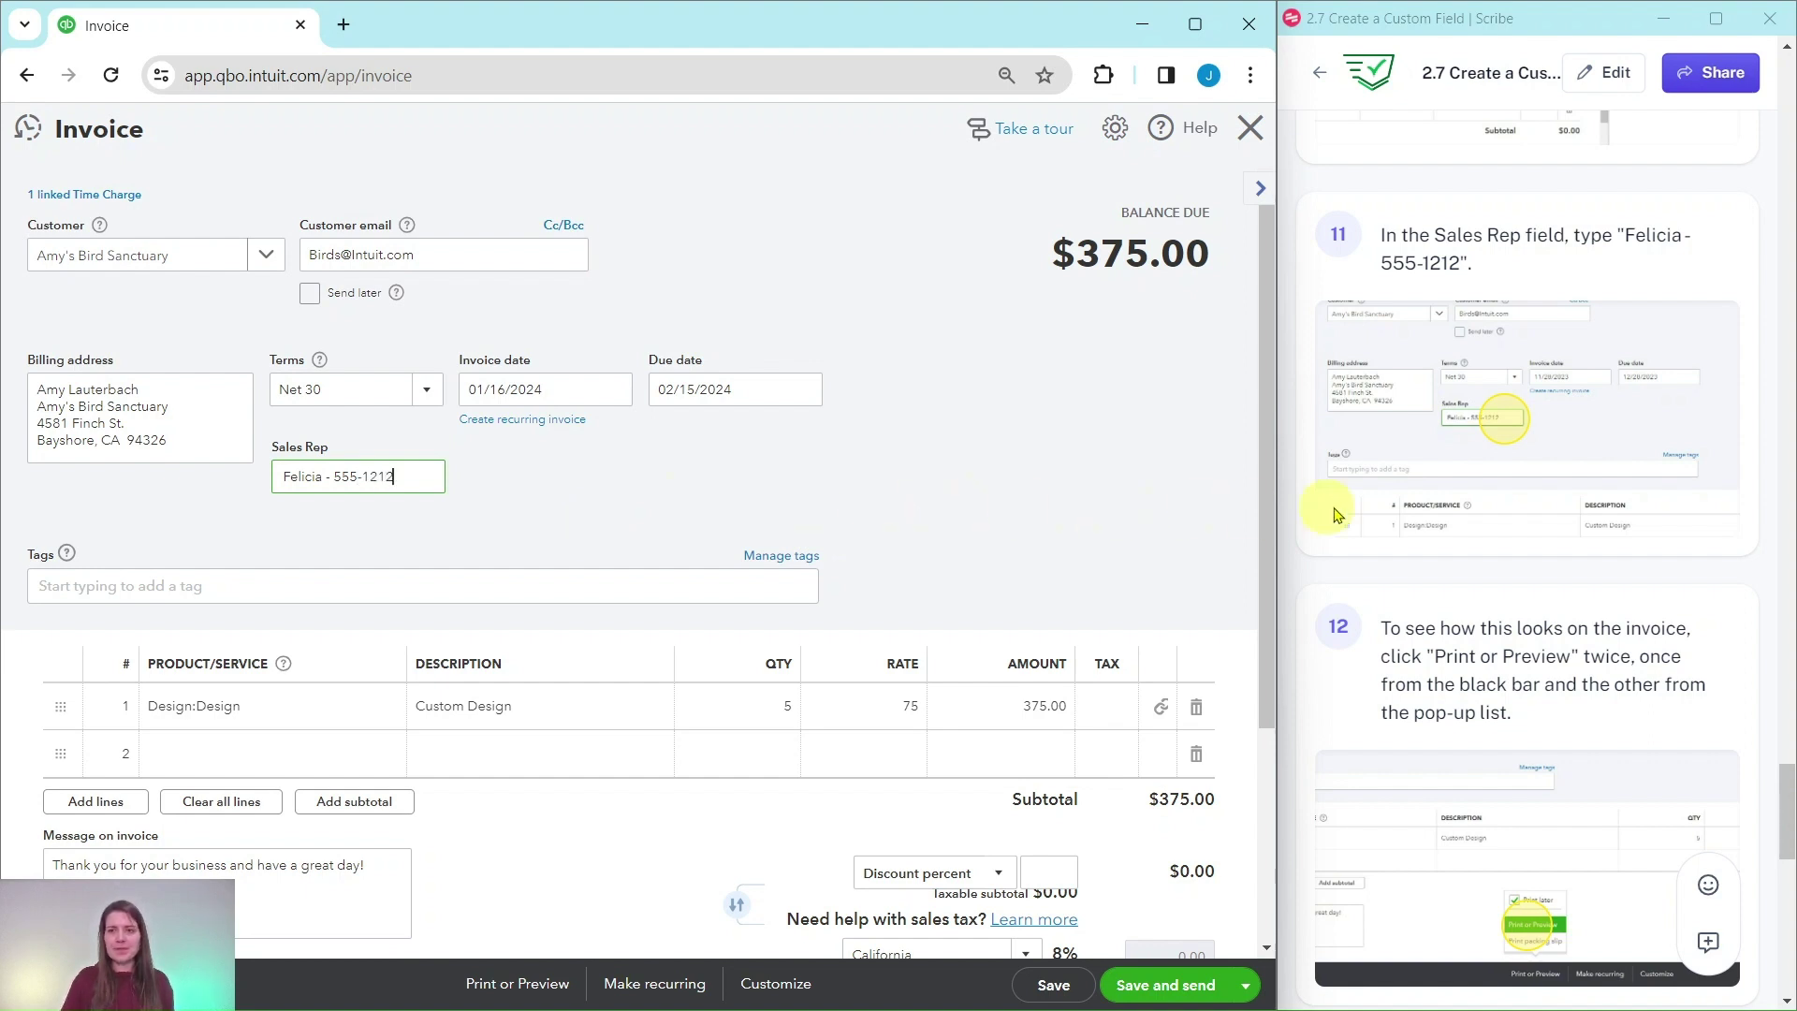
scroll(1460, 412, down, 4)
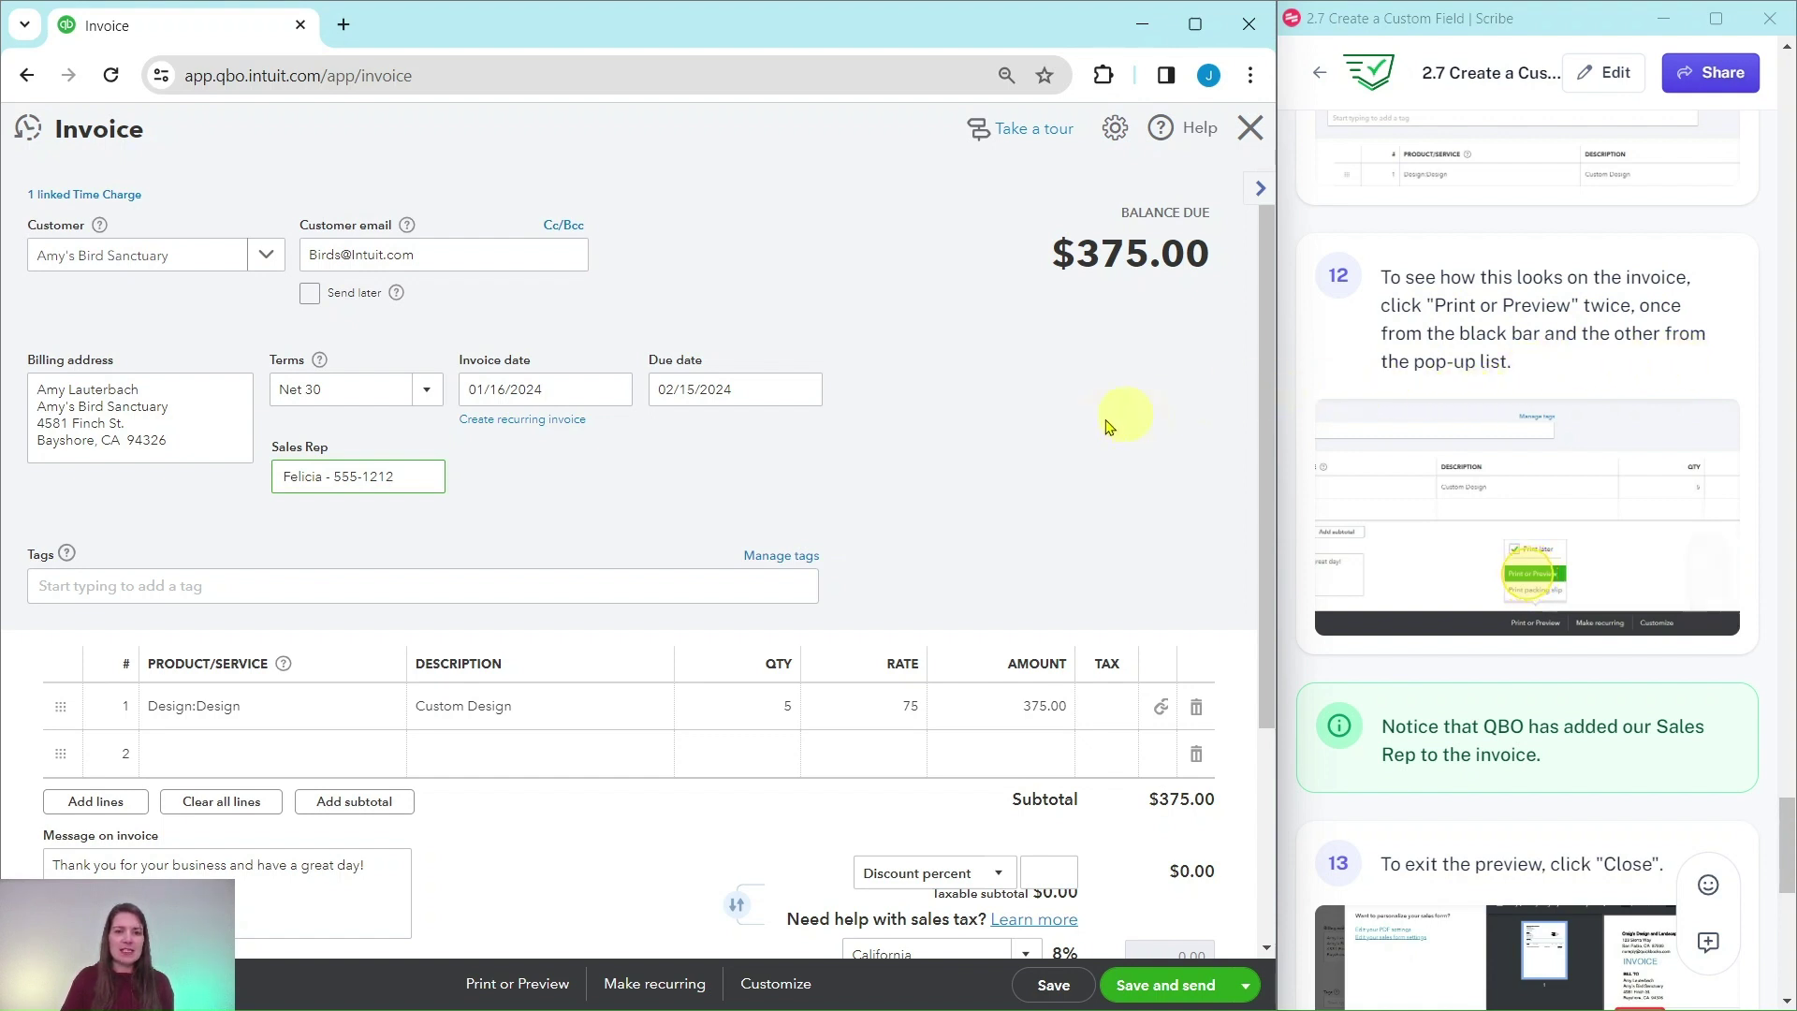
Save invoice #1038 and open its print preview.
click(524, 986)
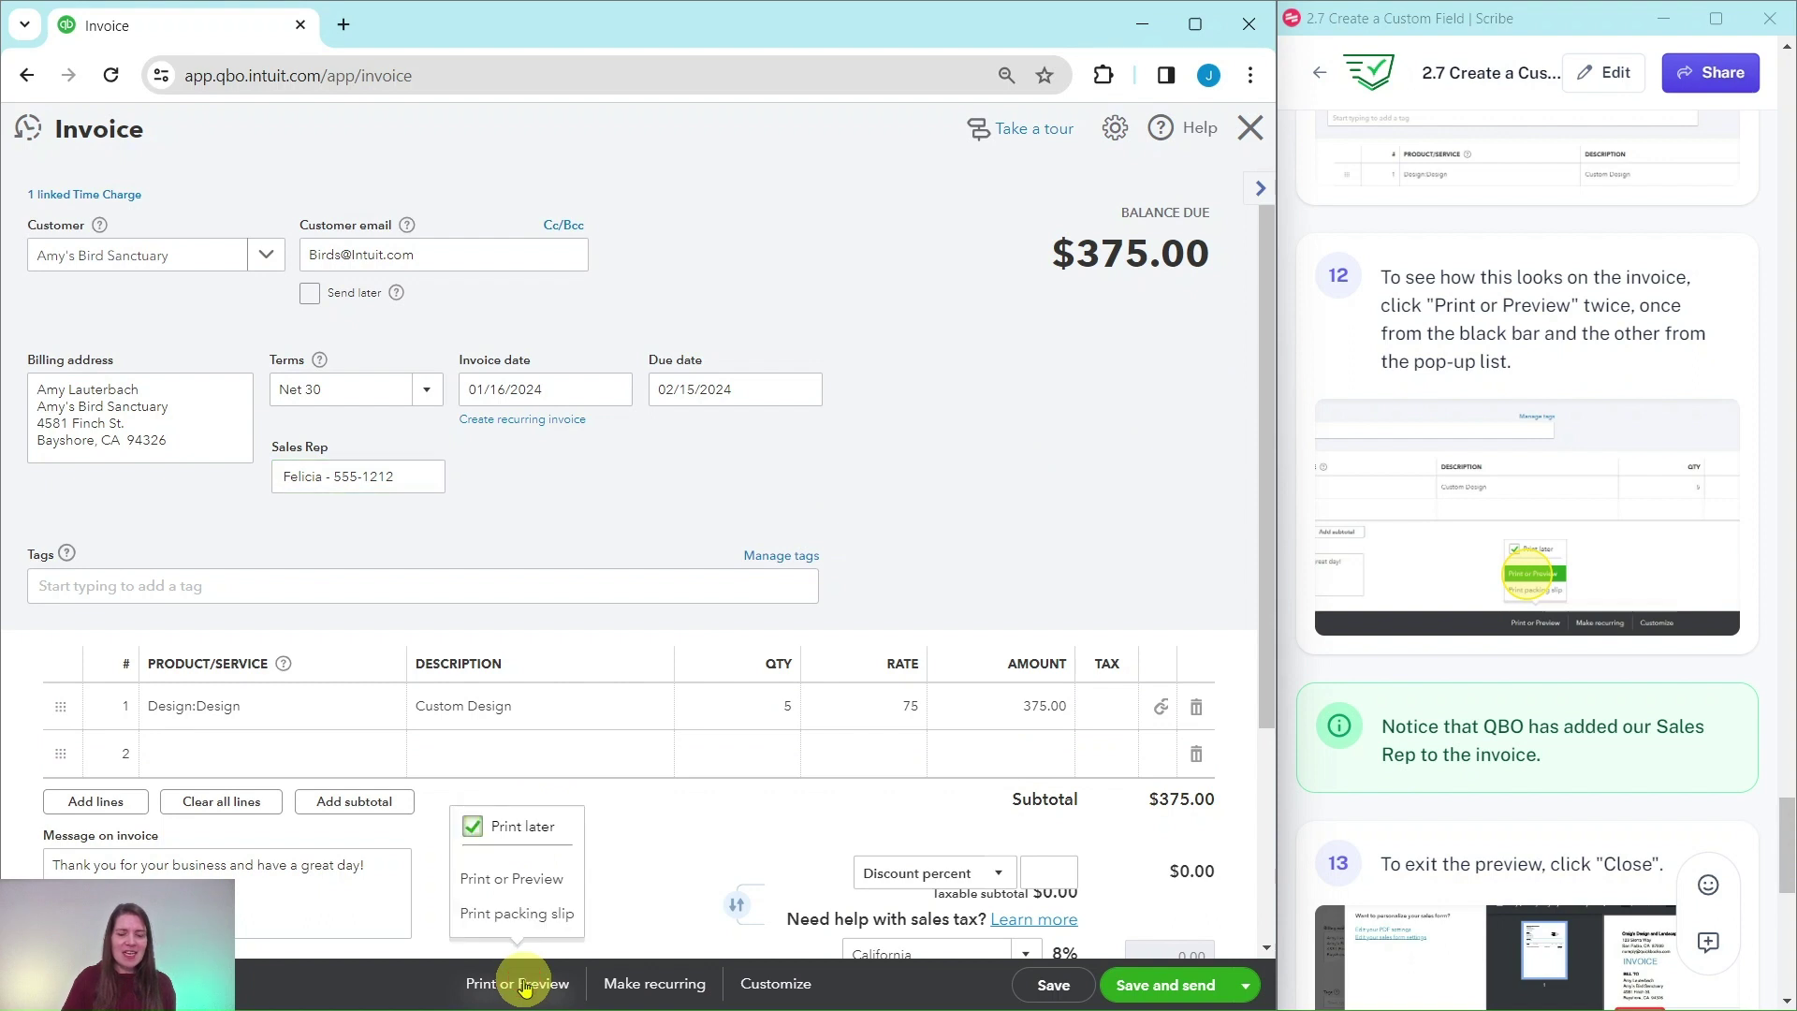
click(502, 884)
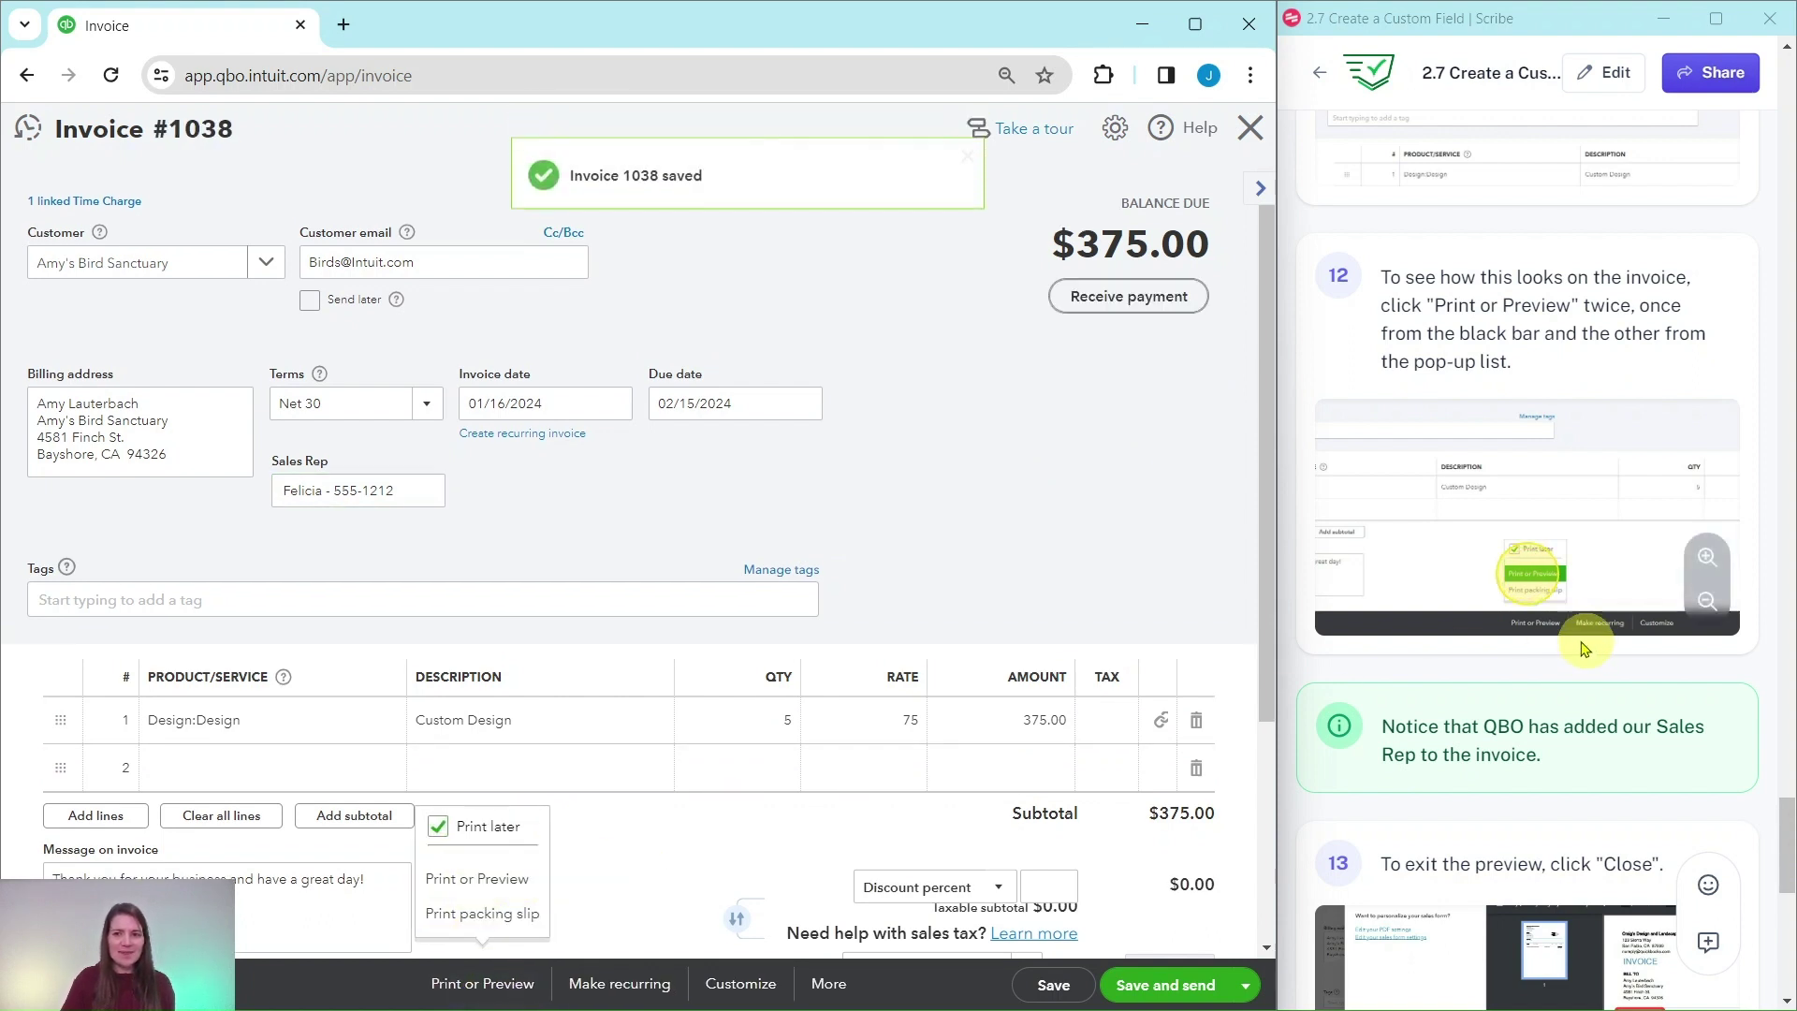
scroll(1543, 646, down, 2)
scroll(1543, 645, down, 3)
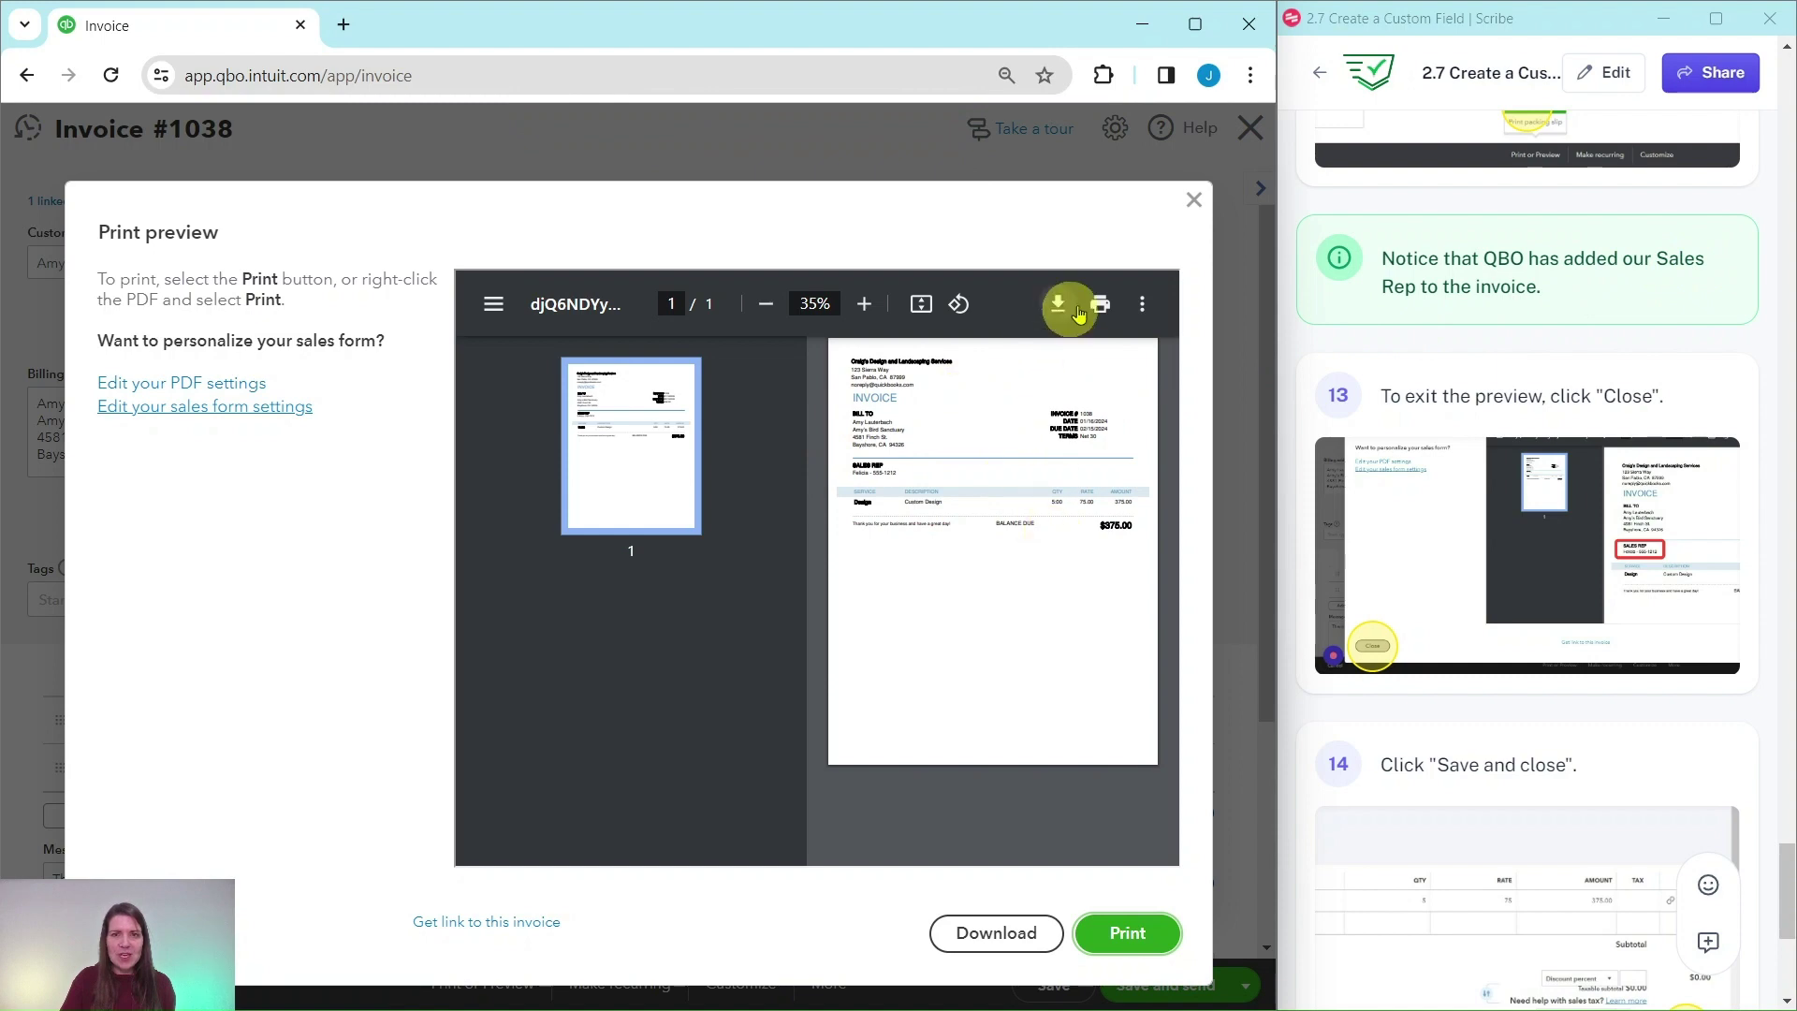
Zoom the preview to 90% to check the Sales Rep block, then close it.
click(859, 307)
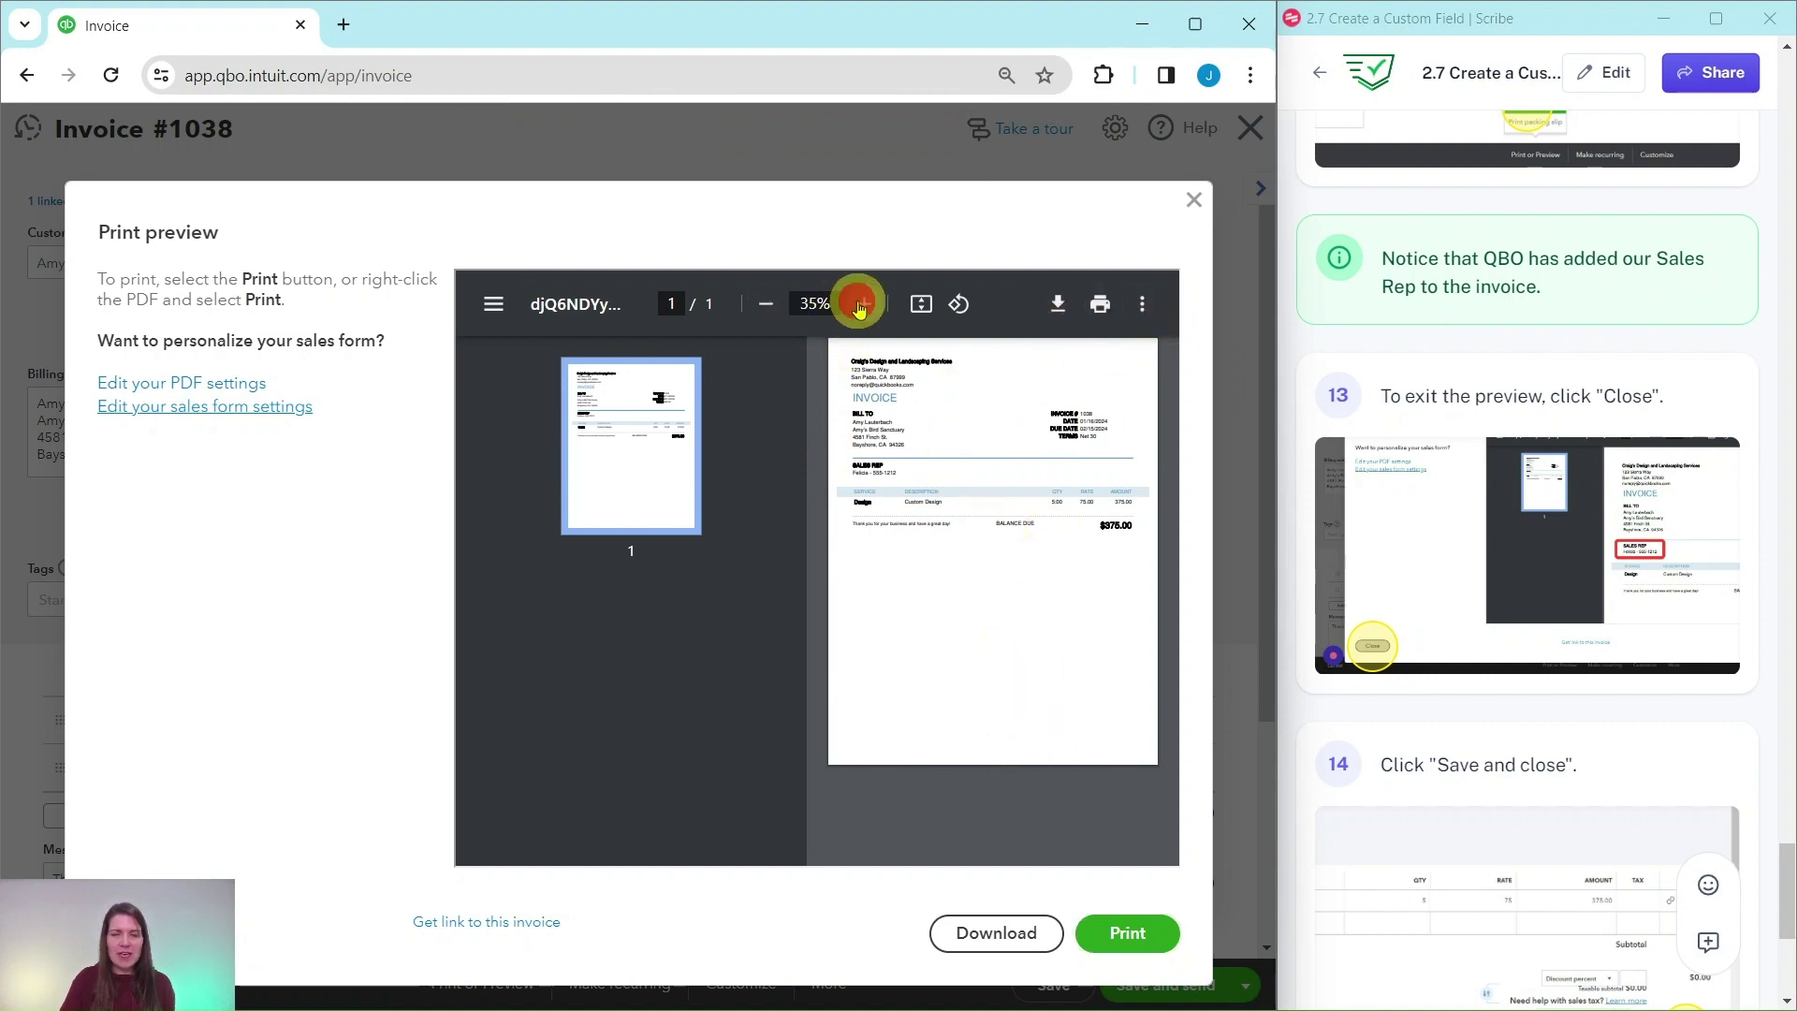
click(859, 305)
click(859, 304)
click(859, 304)
click(858, 304)
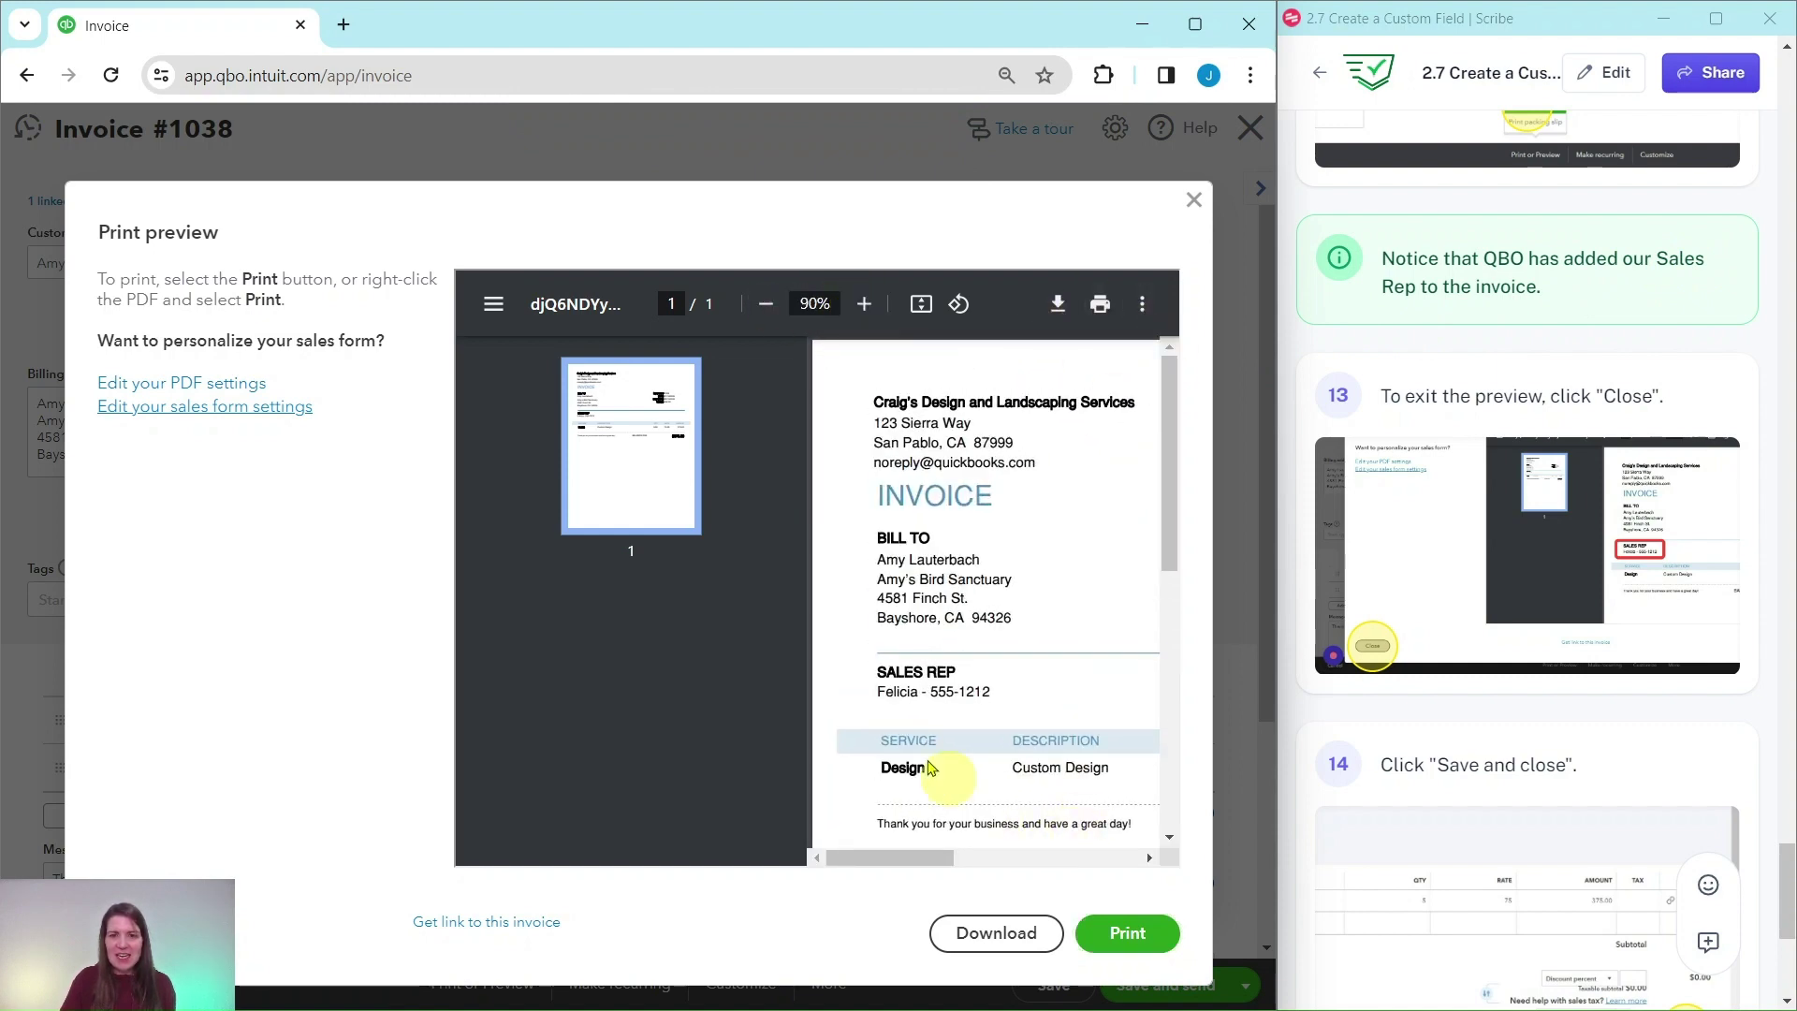
mouse_move(930, 856)
mouse_down()
mouse_move(1020, 859)
mouse_move(932, 857)
mouse_up()
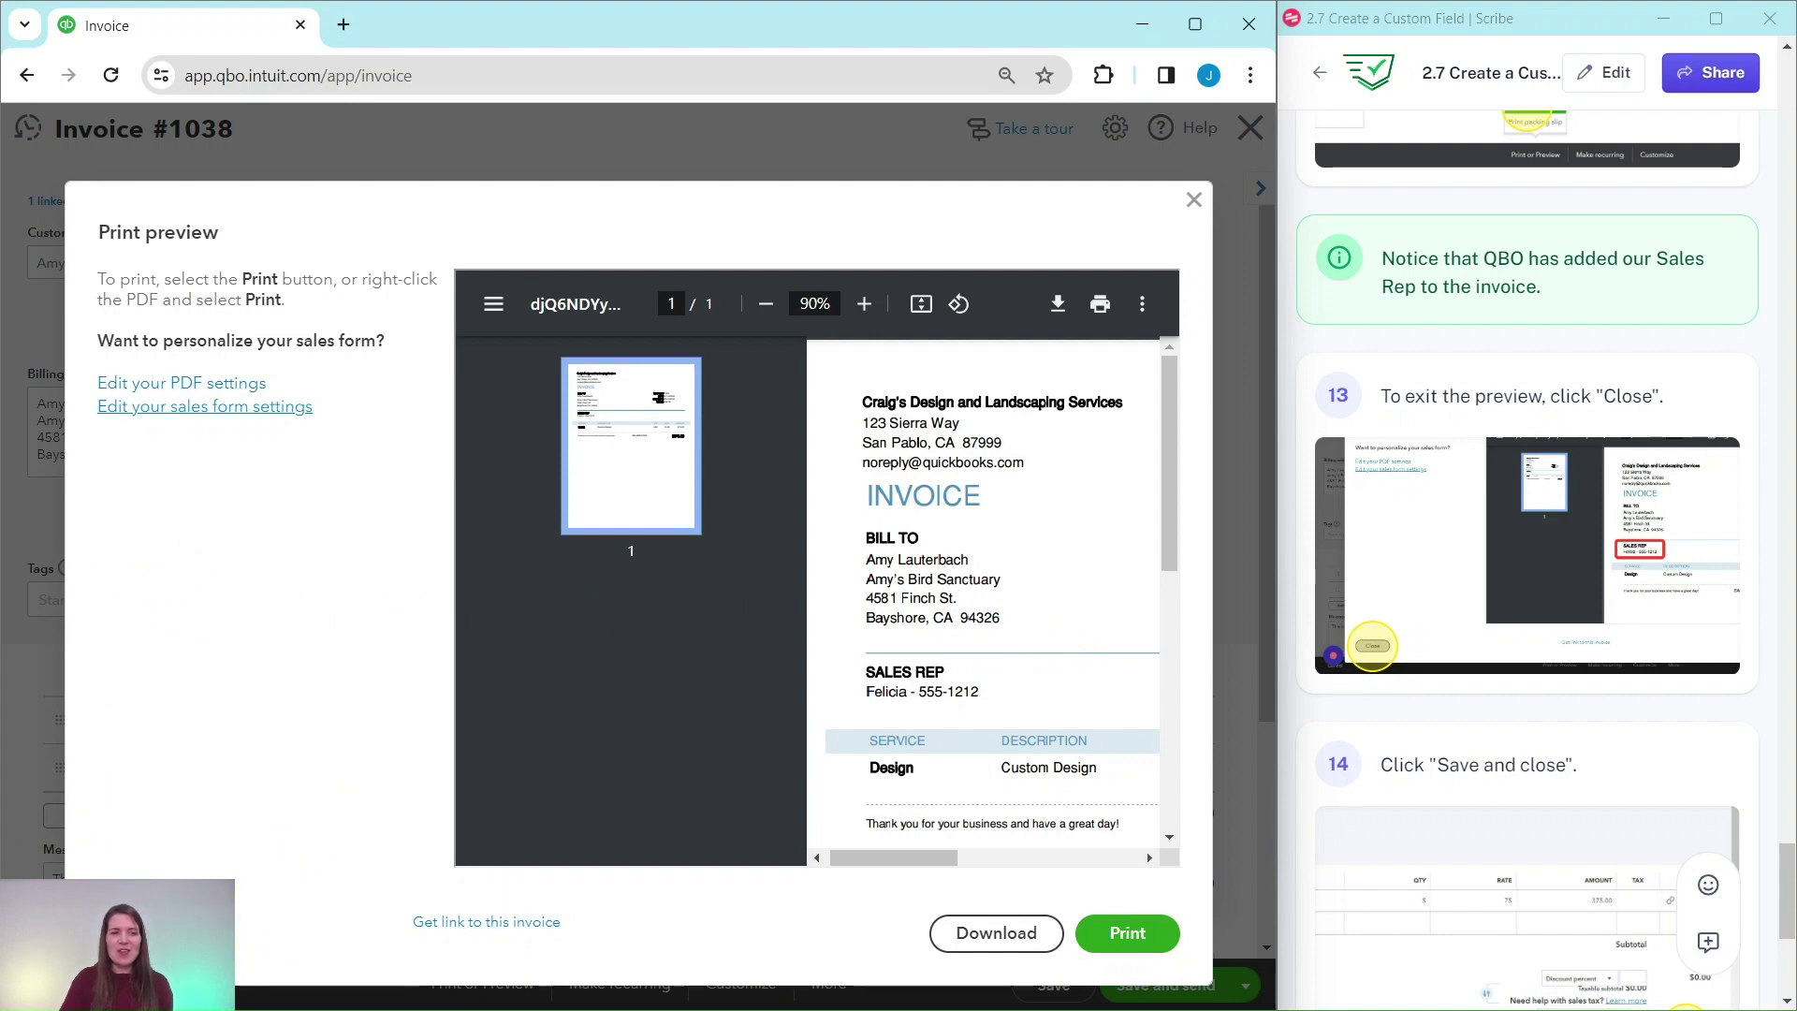
click(121, 933)
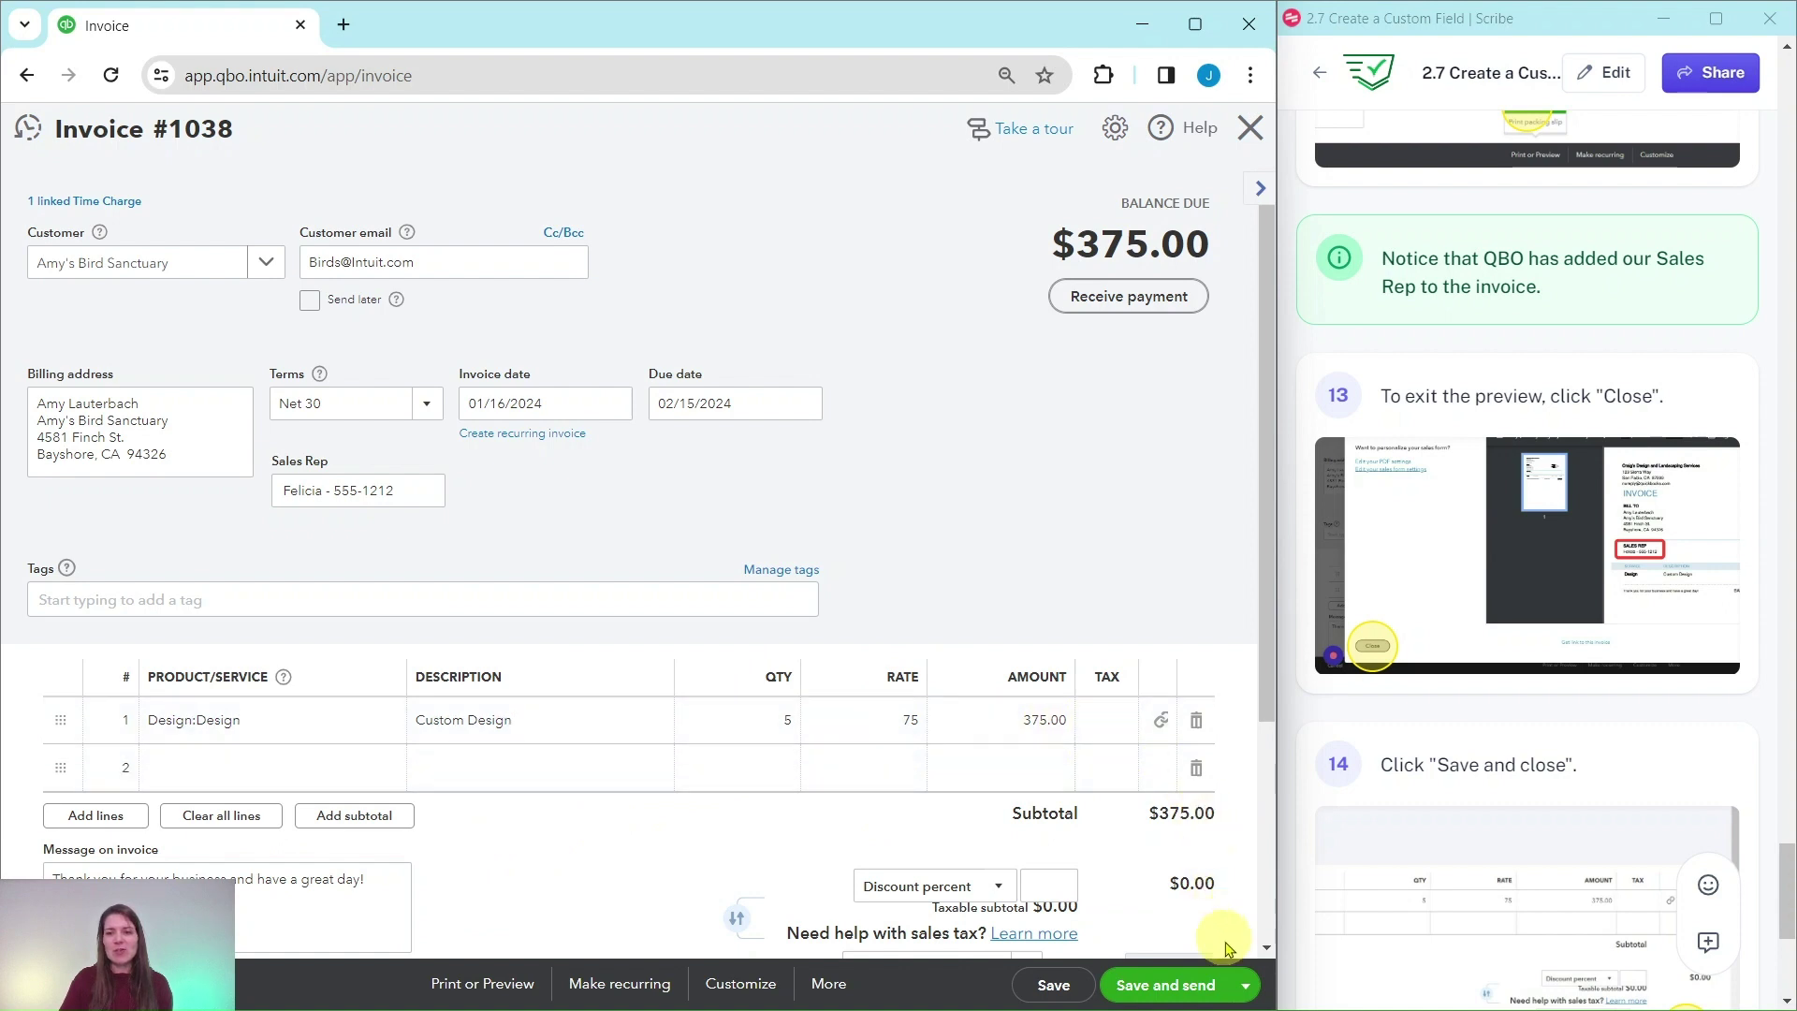
Save and close invoice 1038 using Save and close from the Save and send dropdown.
click(1247, 988)
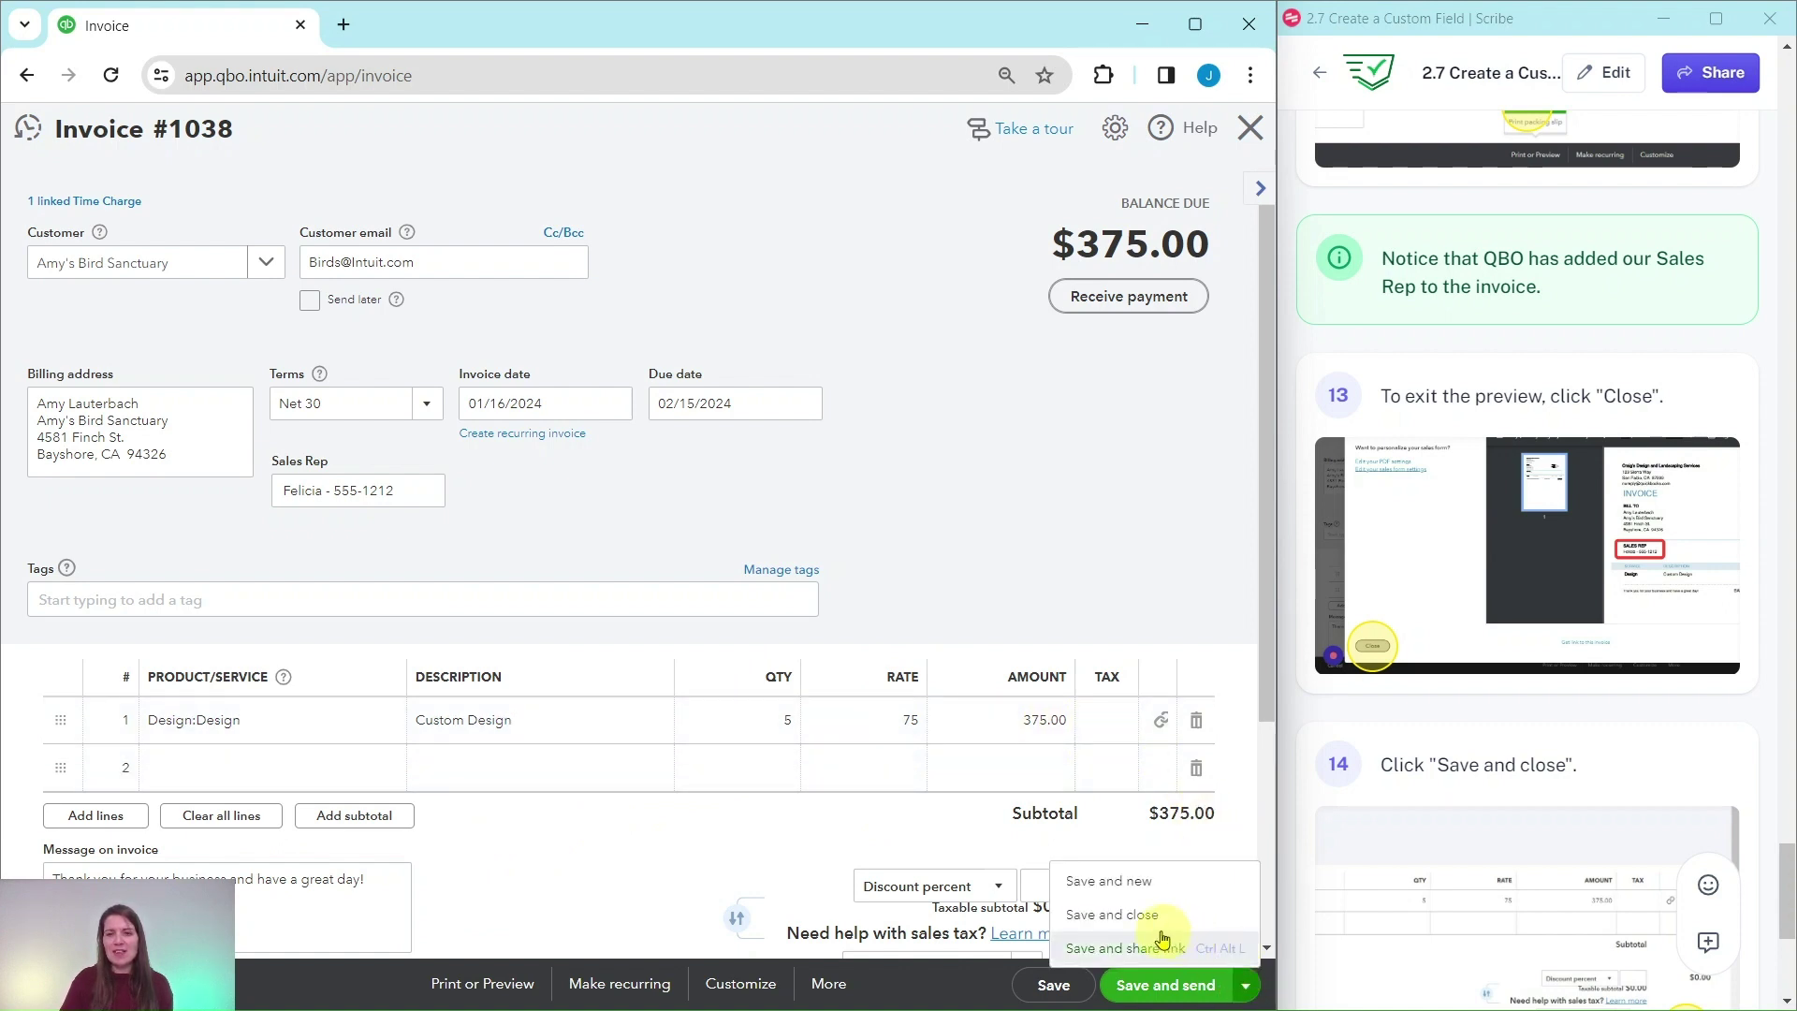
click(1105, 914)
scroll(1392, 877, down, 5)
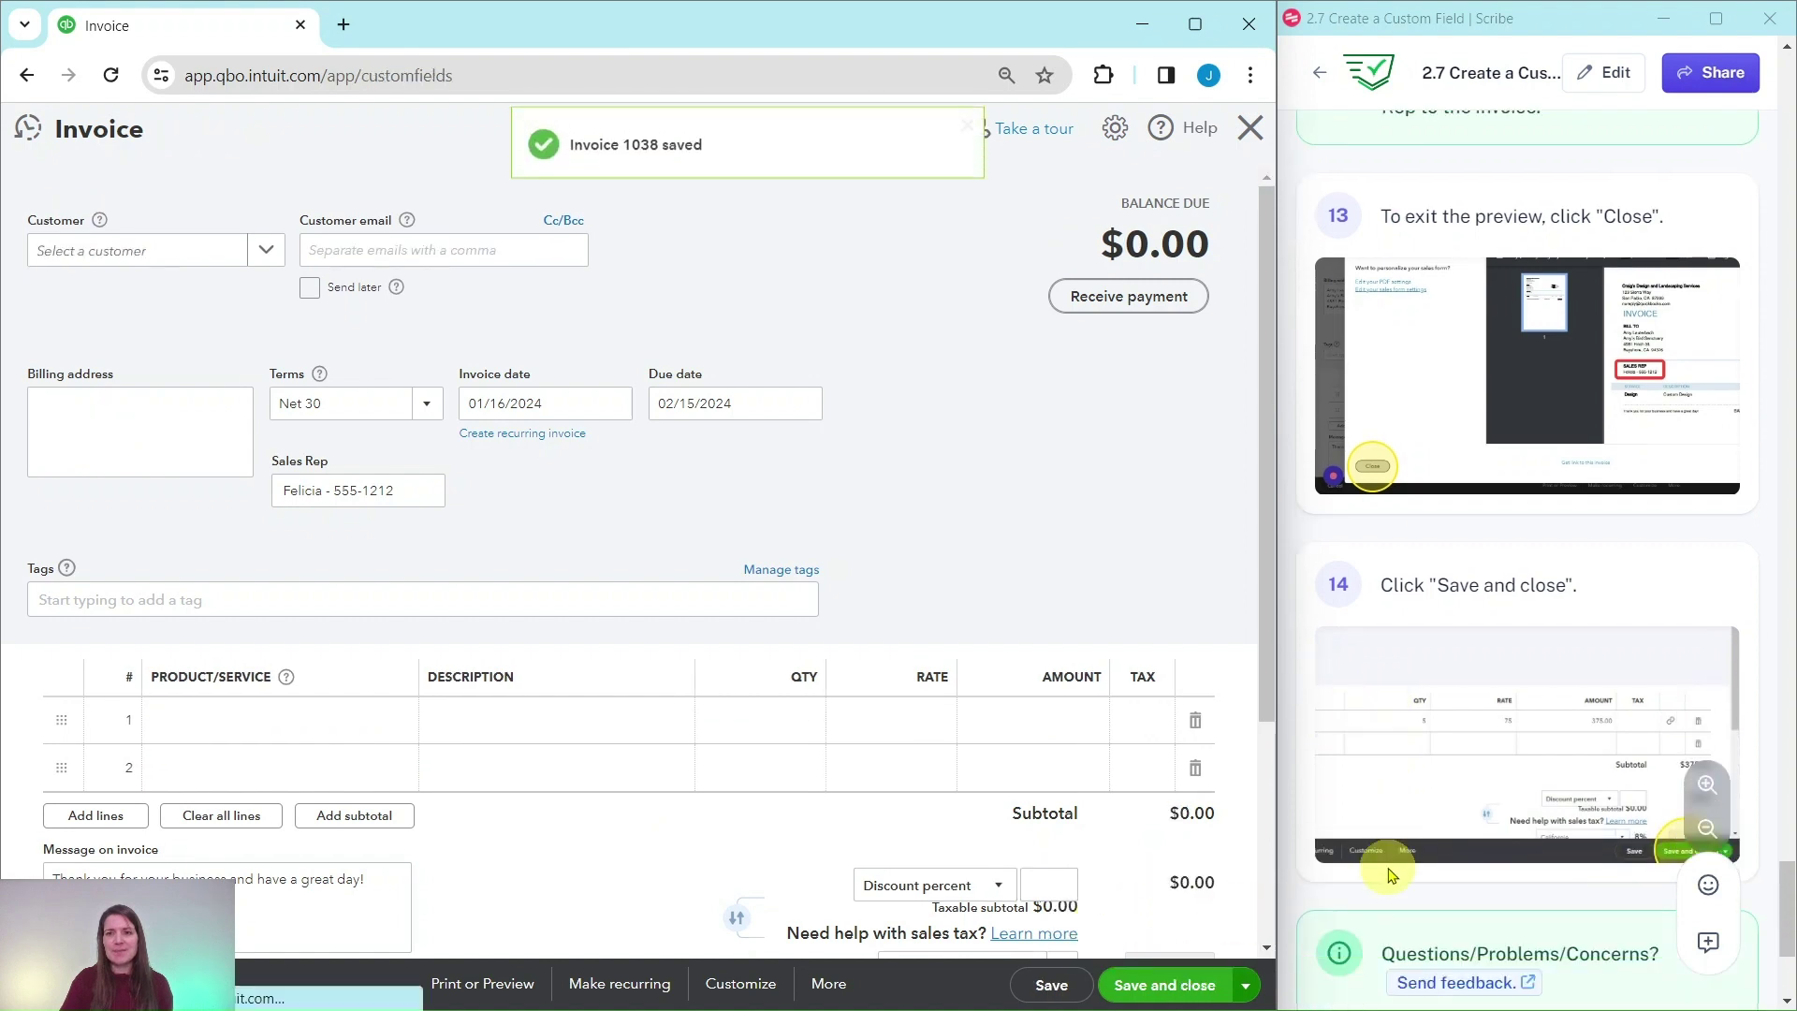